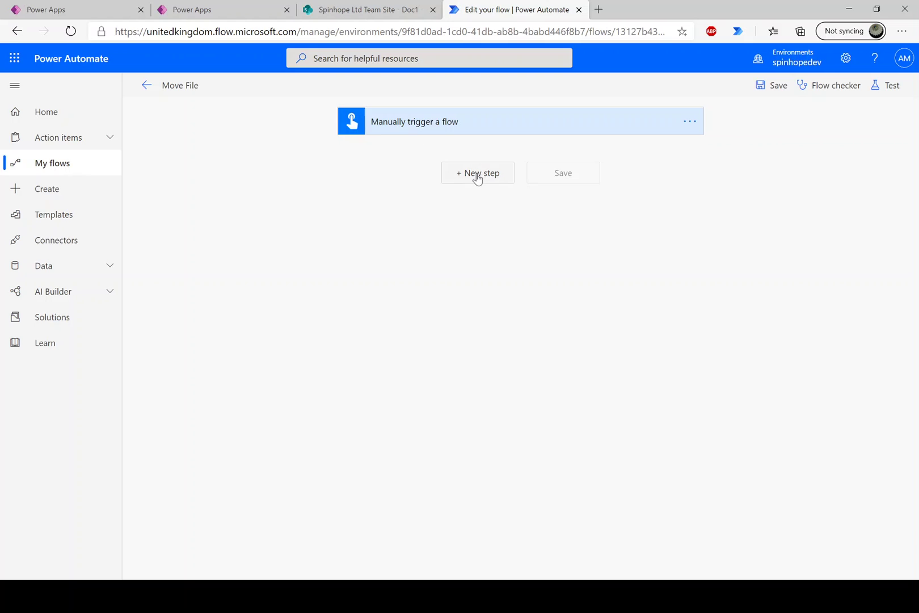
Add a SharePoint Move file action after the manual trigger and set its Current Site Address to Spinhope Ltd Team Site.
click(478, 176)
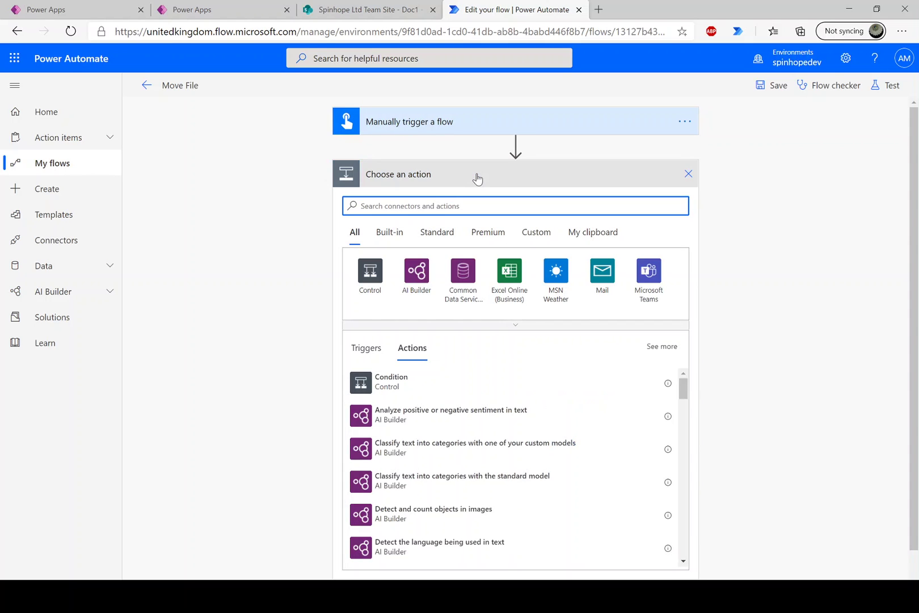
text(Sharepoint)
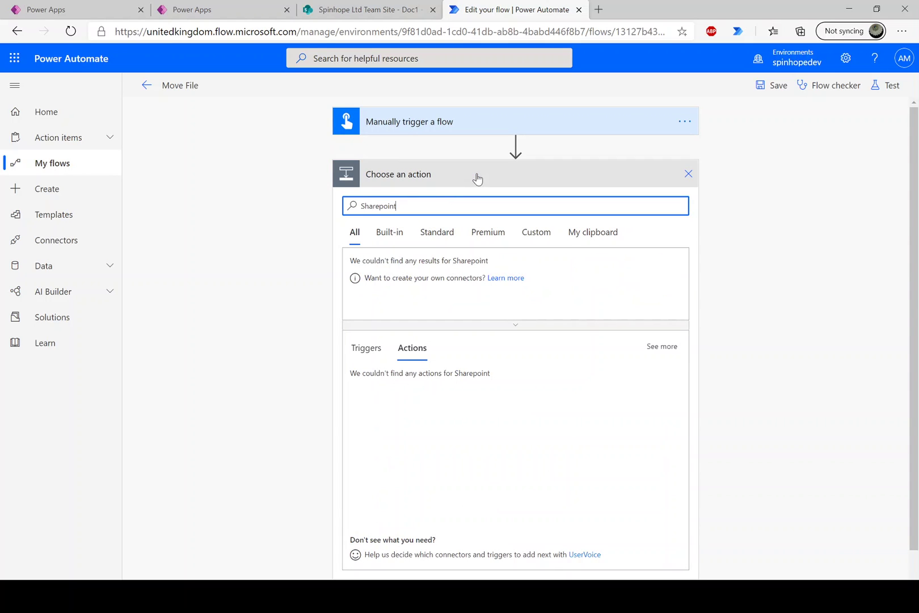
click(360, 271)
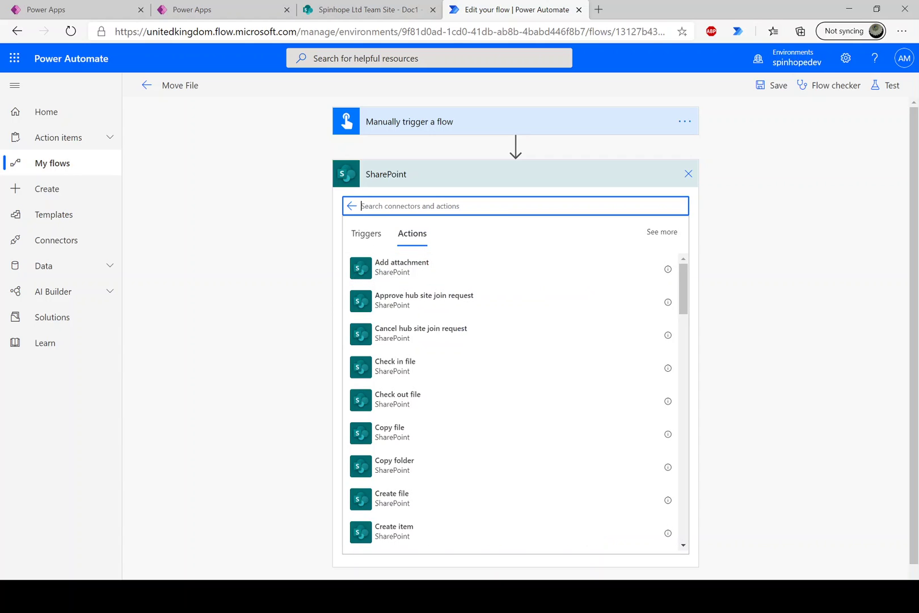
text(Move file)
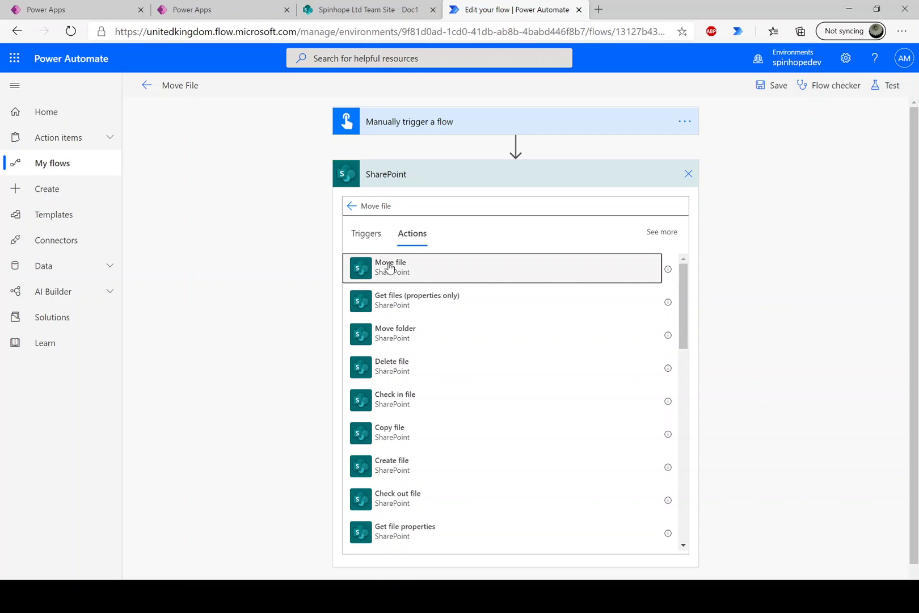
click(391, 264)
click(690, 174)
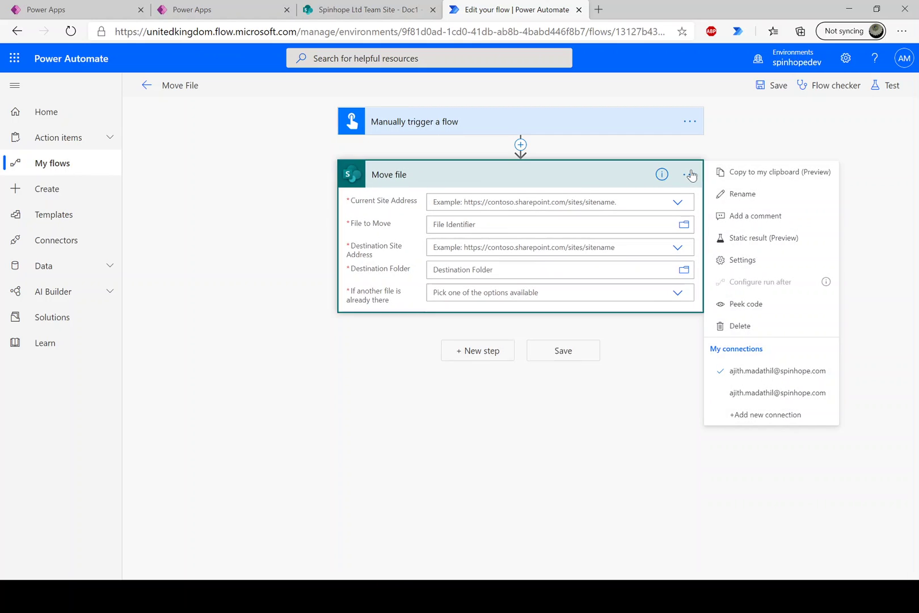
click(676, 204)
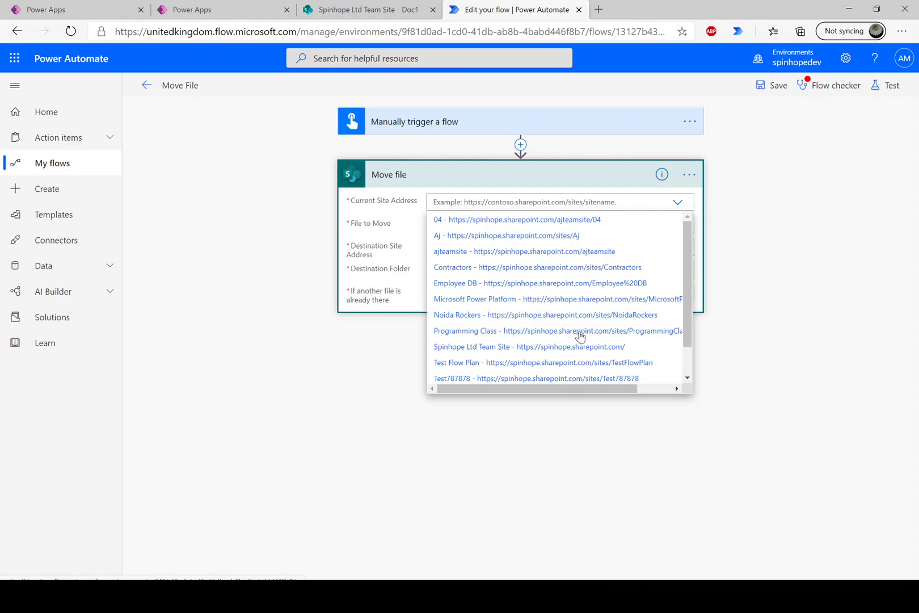
click(588, 348)
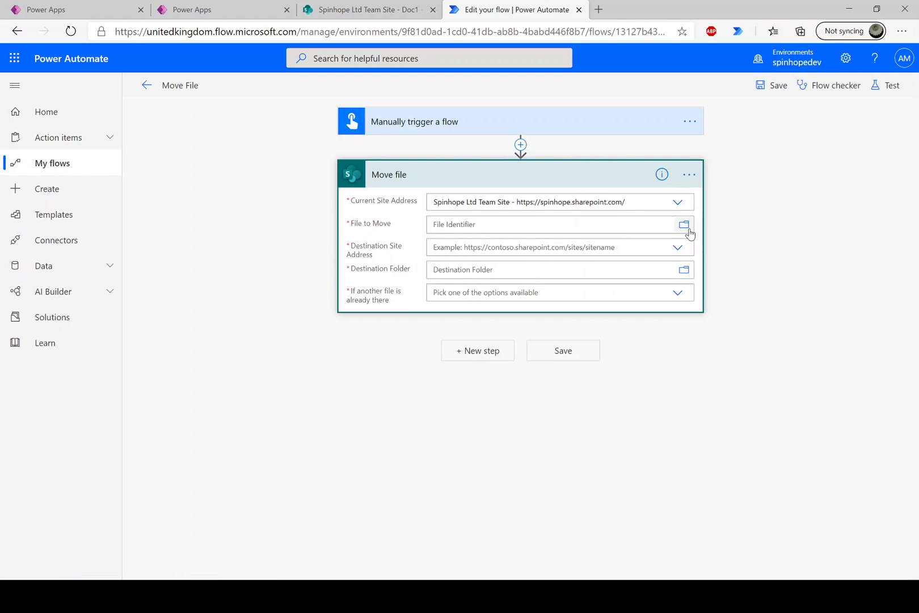
click(684, 225)
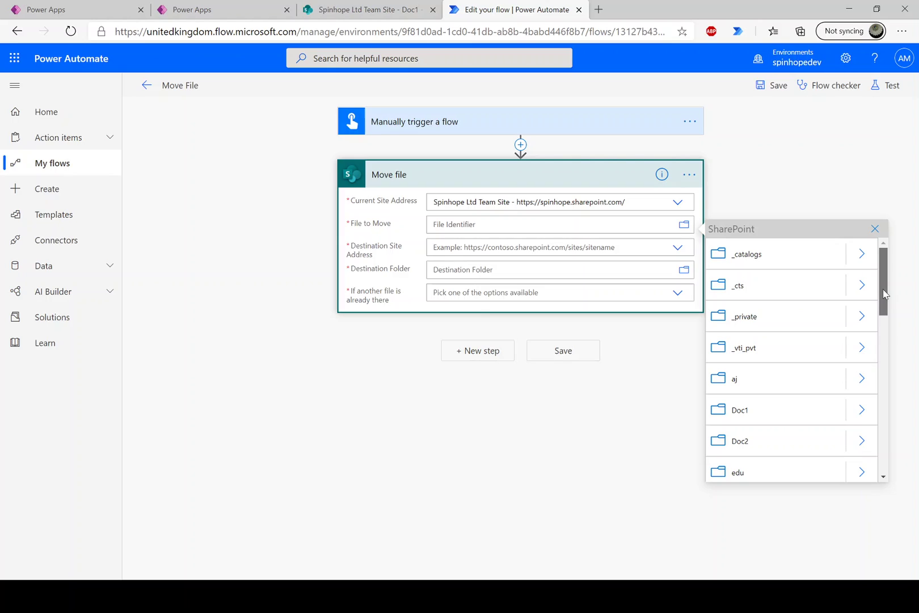
scroll(880, 306, down, 3)
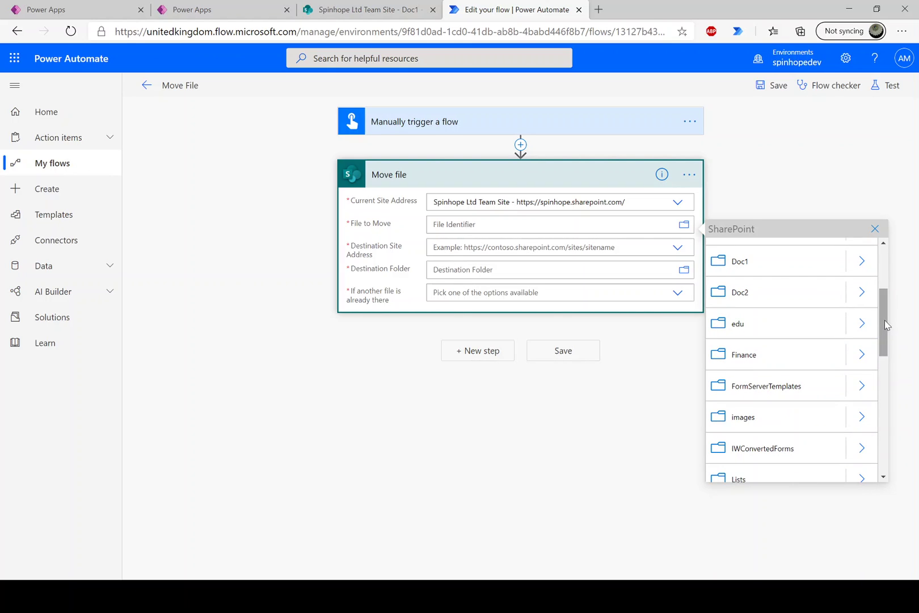
drag(884, 320, 874, 379)
scroll(831, 294, up, 1)
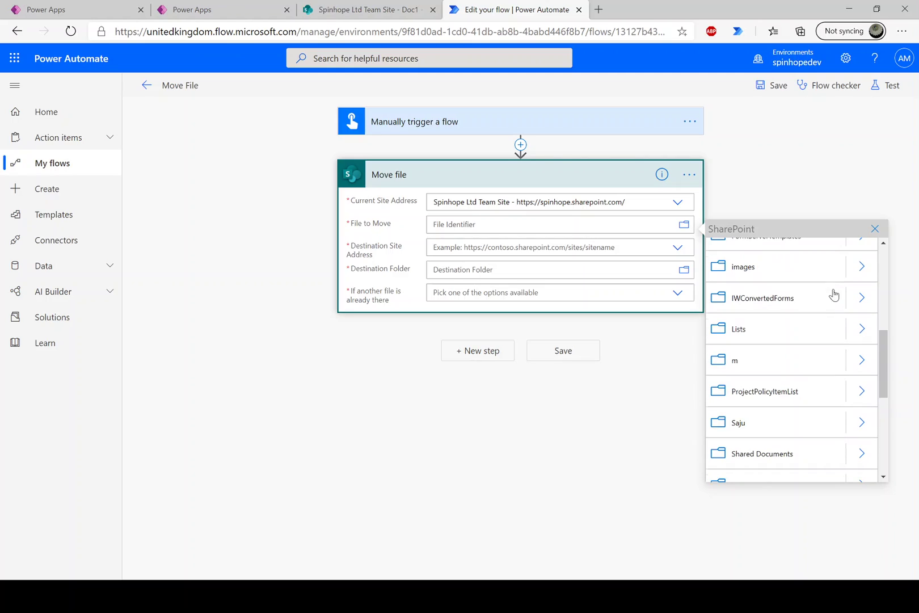
click(861, 330)
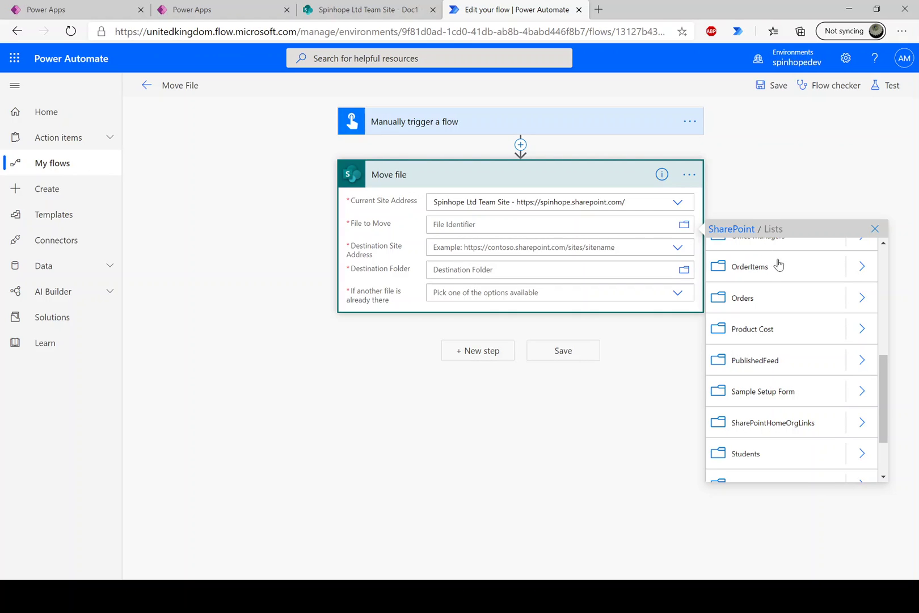
drag(884, 371, 892, 257)
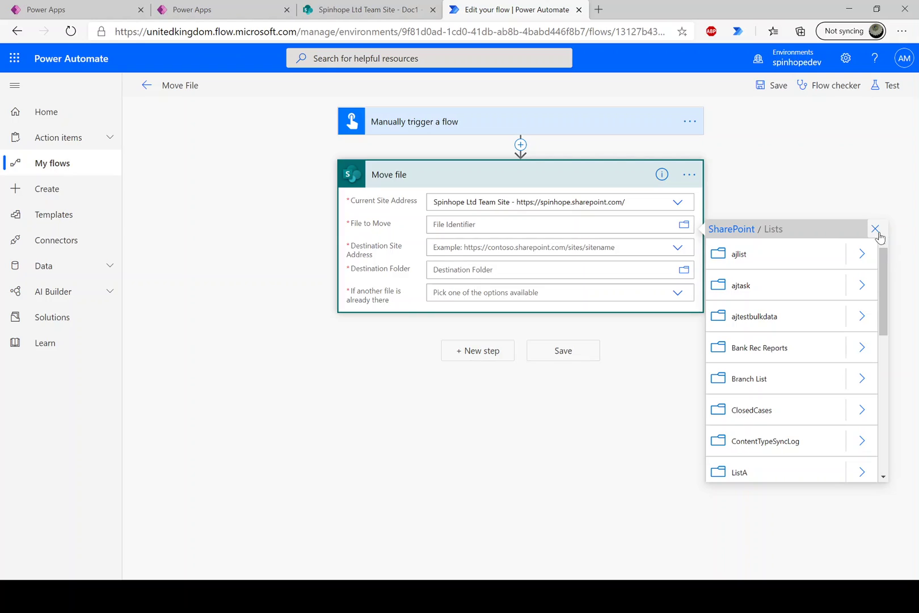
click(875, 229)
Choose test.txt in the Doc1 folder as the File to Move.
click(683, 230)
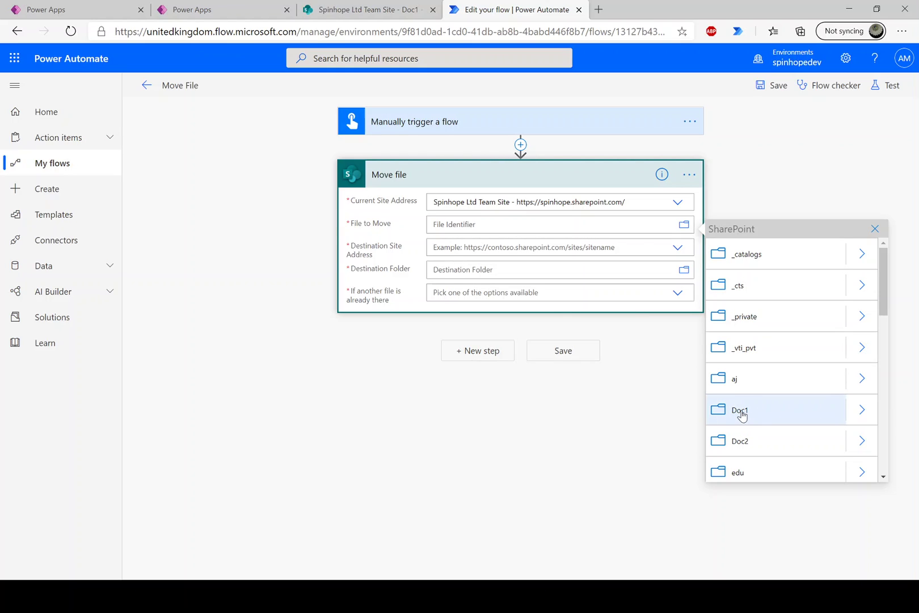
click(861, 411)
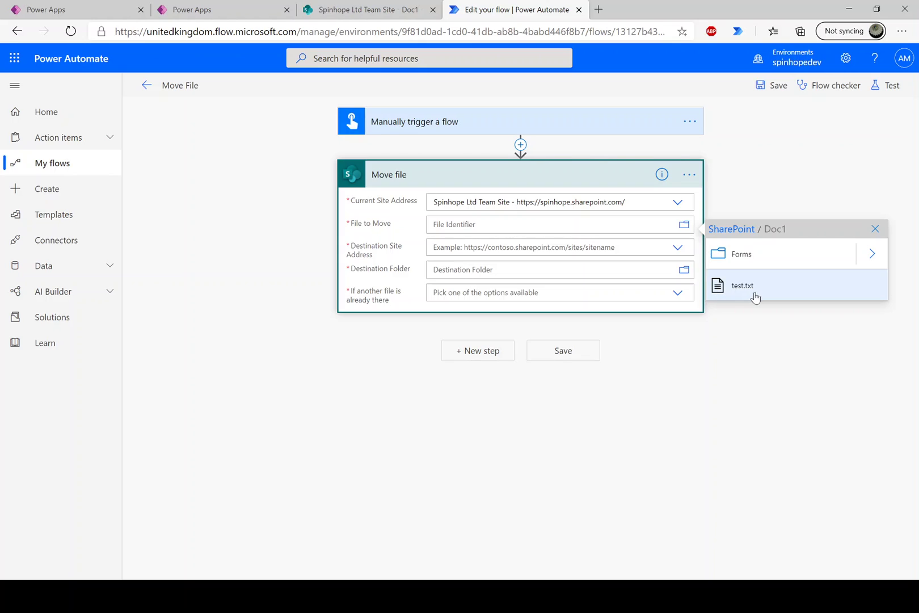
click(785, 291)
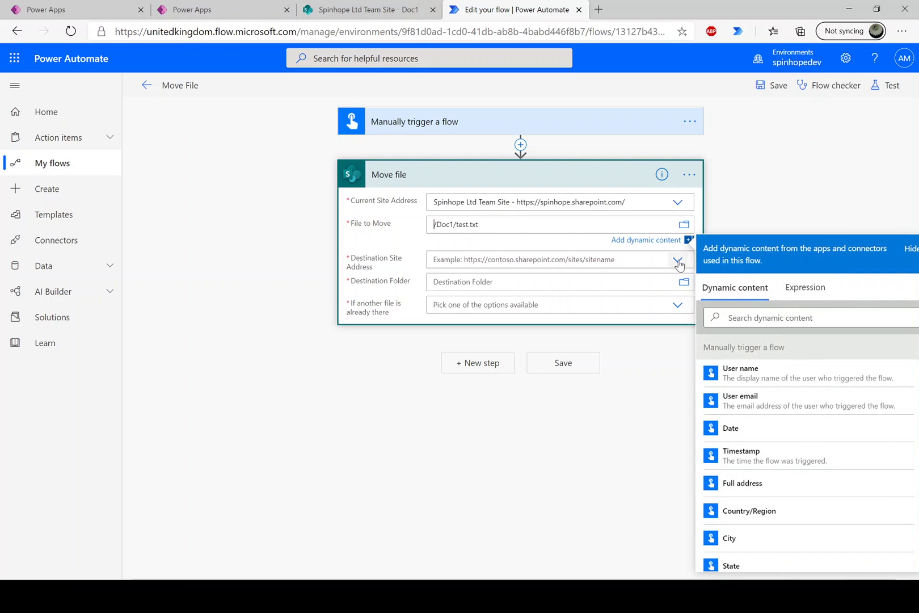
Set the destination to the Doc2 folder on Spinhope Ltd Team Site, with Fail this action if another file is already there.
click(678, 261)
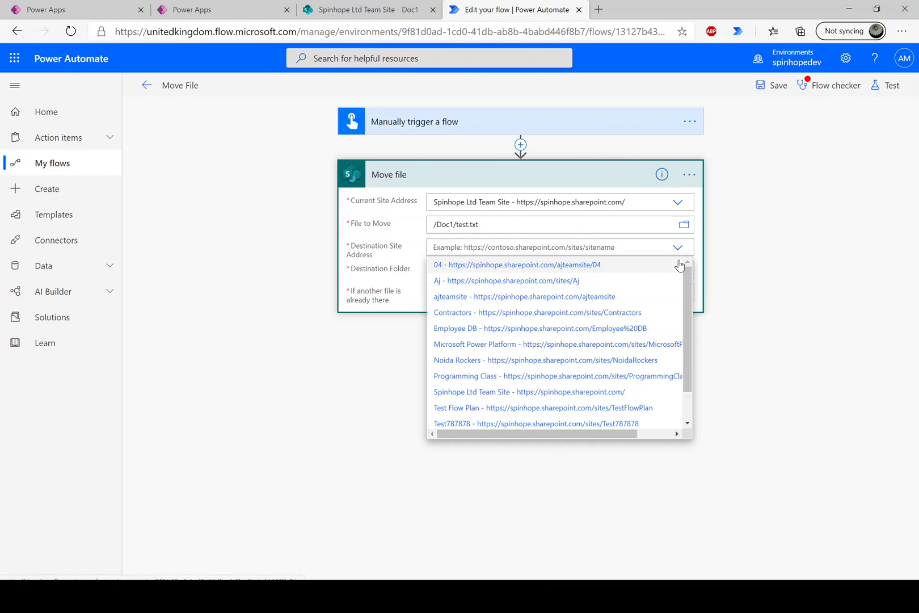
scroll(685, 363, down, 1)
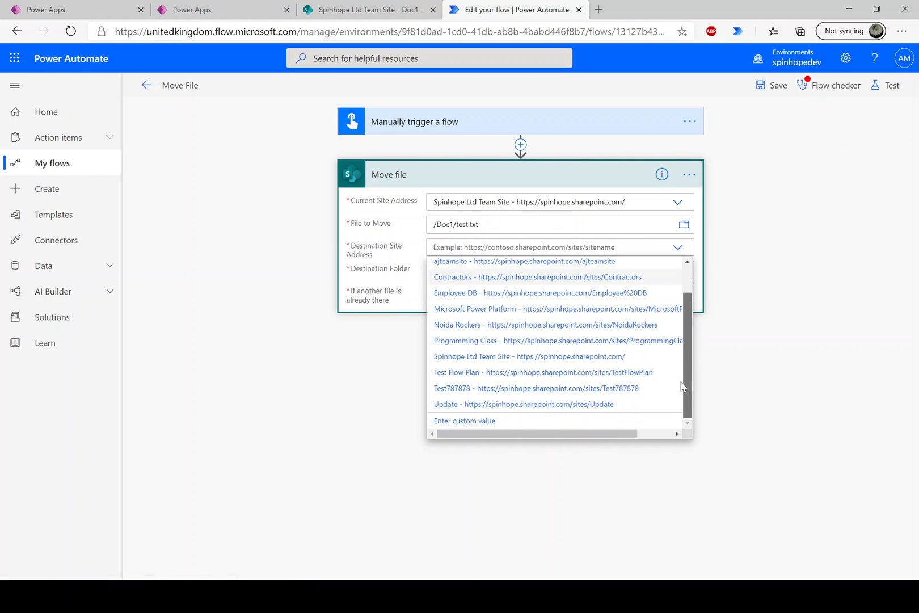
click(570, 357)
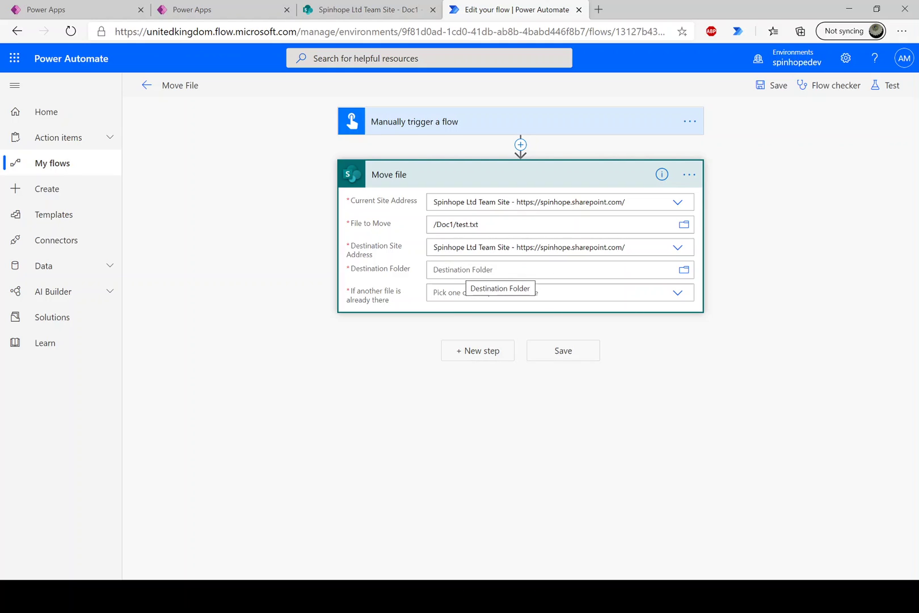
click(684, 275)
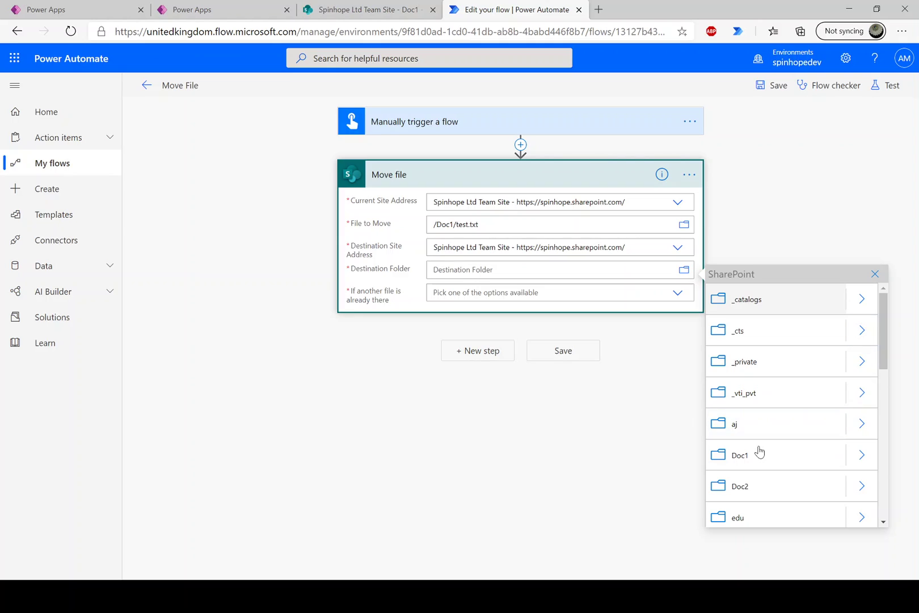
click(748, 486)
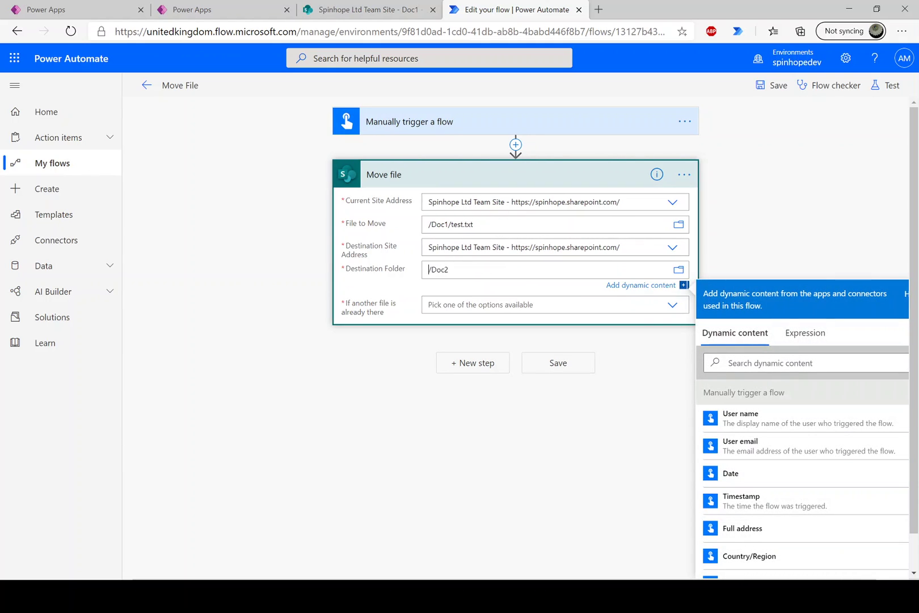
click(671, 315)
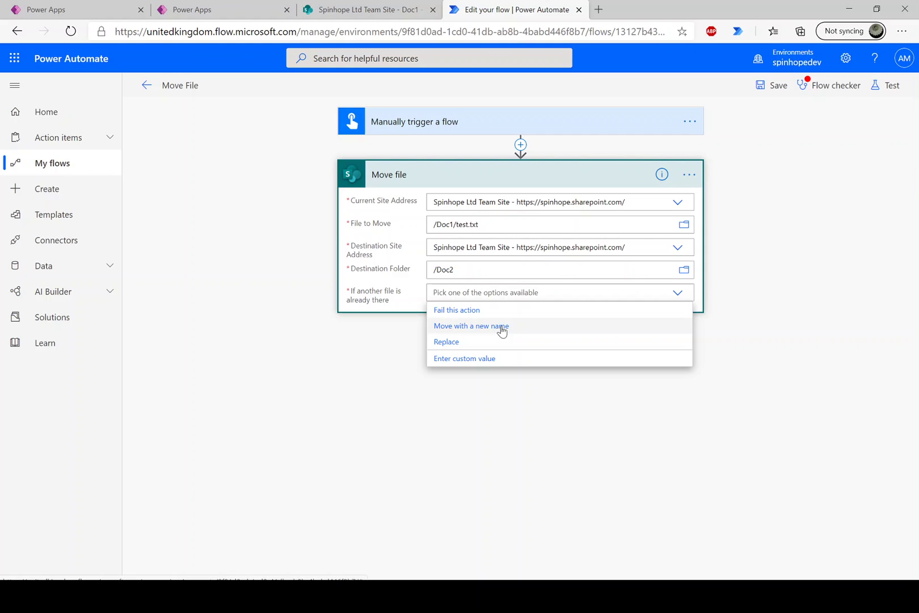
click(459, 311)
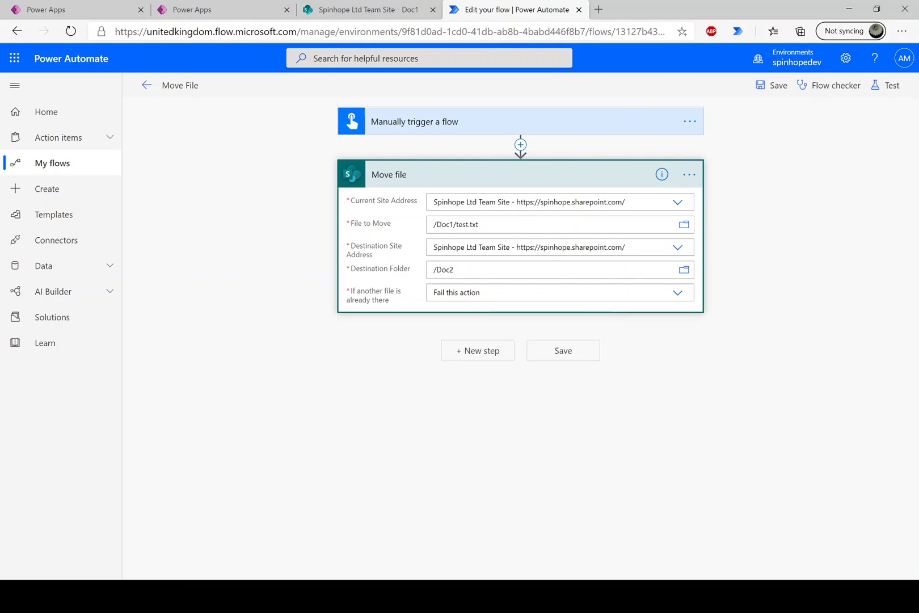
Save the flow and start a manual test, stopping at the run confirmation.
click(885, 85)
click(726, 114)
click(737, 170)
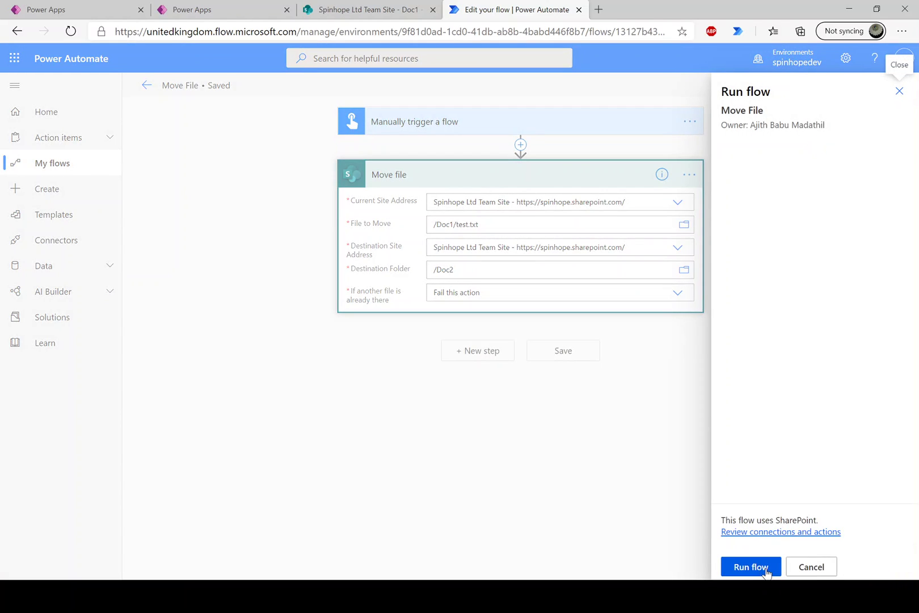
Check the contents of the Doc1 and Doc2 libraries in SharePoint, and return to the flow in Power Automate.
click(370, 11)
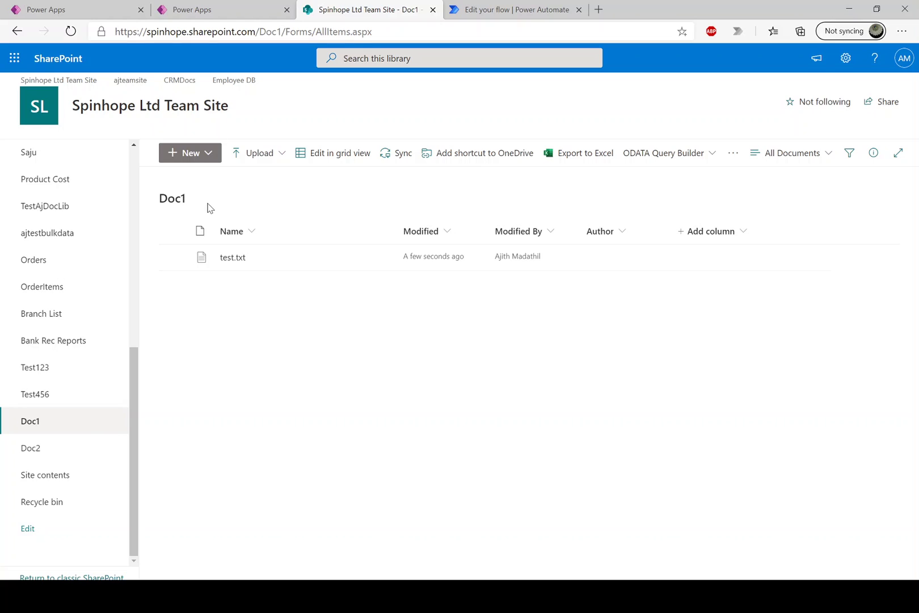
click(30, 452)
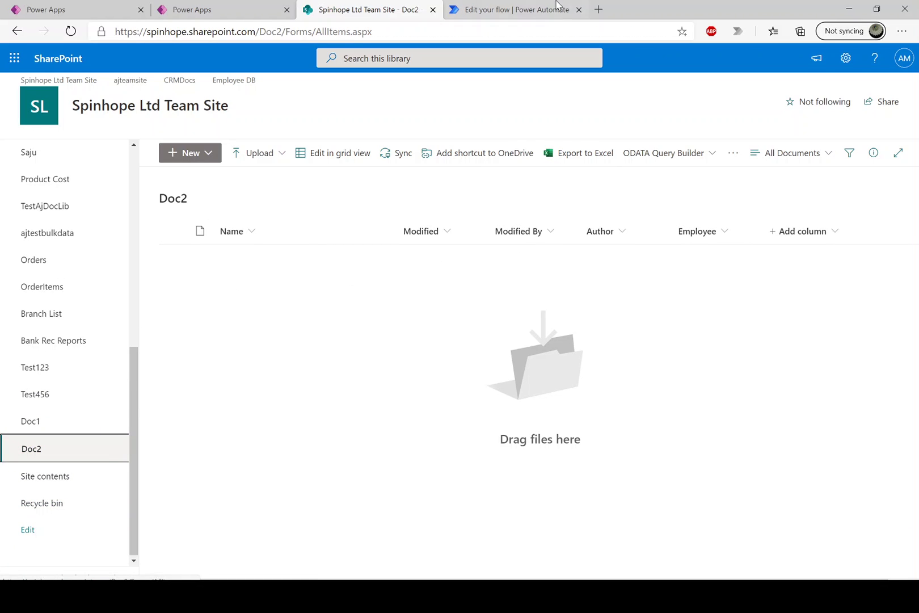
click(496, 9)
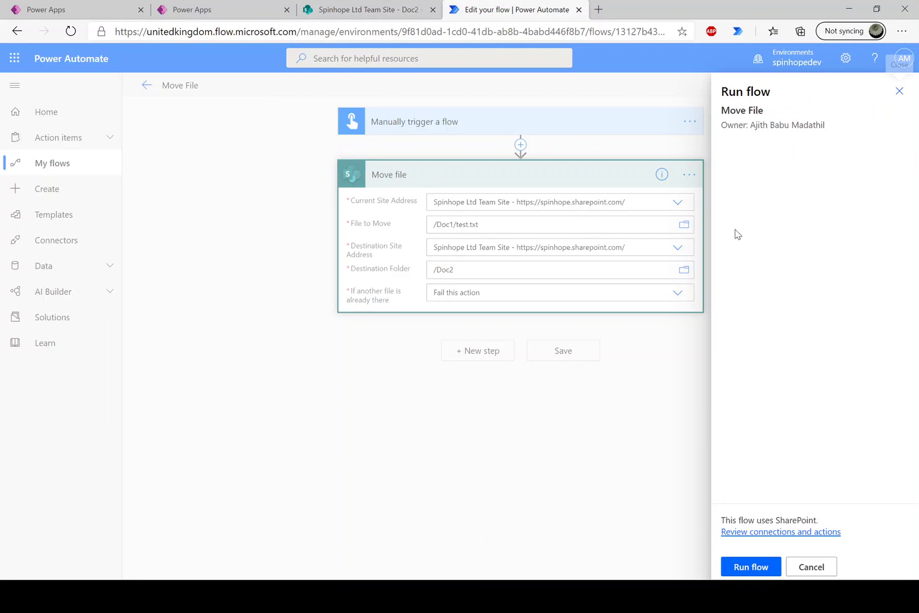
Run the Move File flow and inspect the inputs and outputs of its Move file action.
click(749, 567)
click(740, 569)
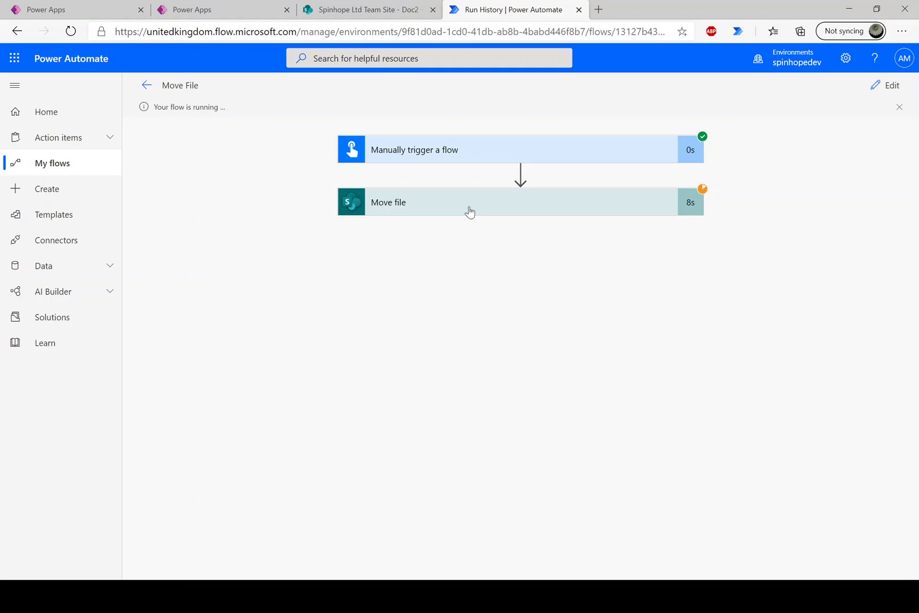
click(469, 211)
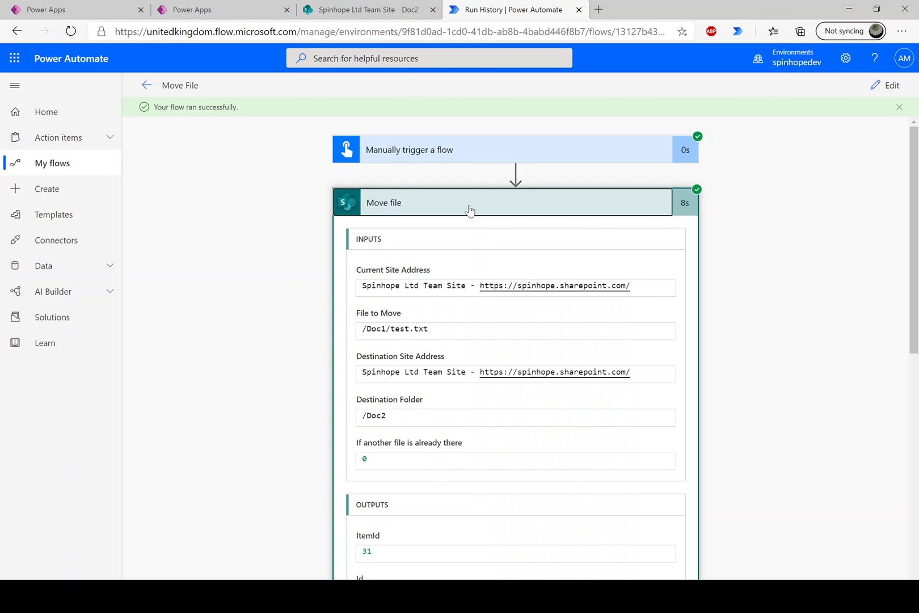
click(468, 208)
Switch to SharePoint and check the Doc2 library and the reloaded Doc1 library for test.txt.
click(350, 7)
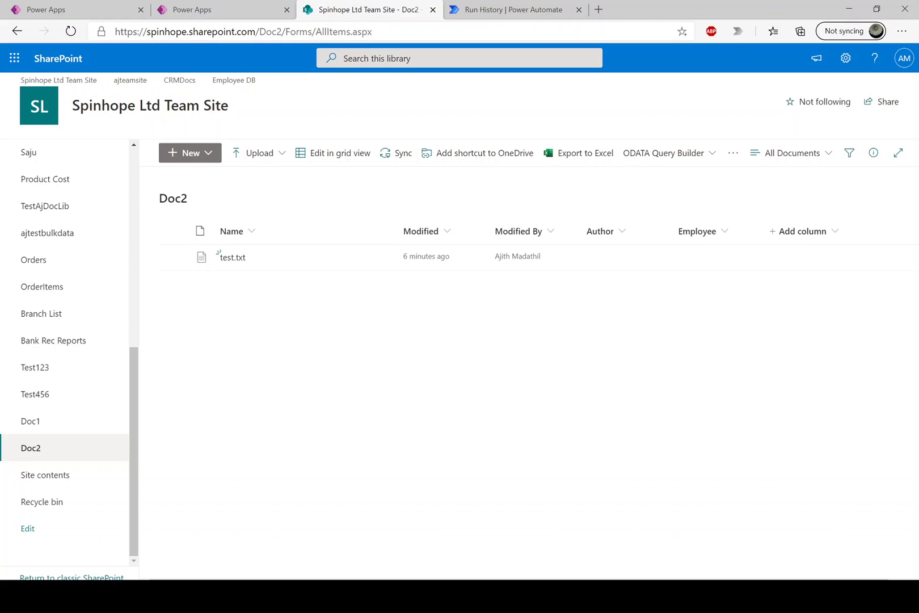
mouse_move(207, 257)
click(45, 424)
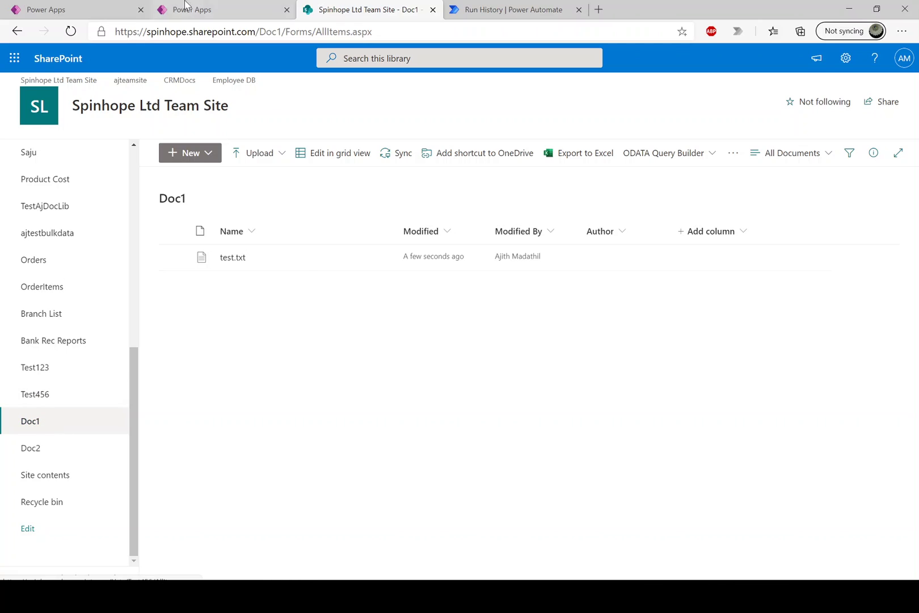
click(71, 32)
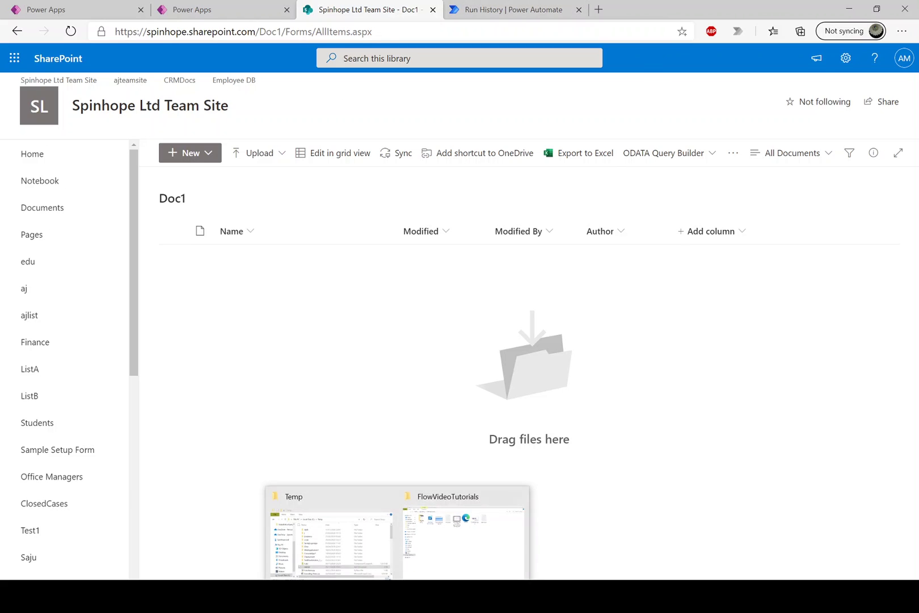
Upload test.txt from the local Temp folder into the Doc1 library.
click(349, 550)
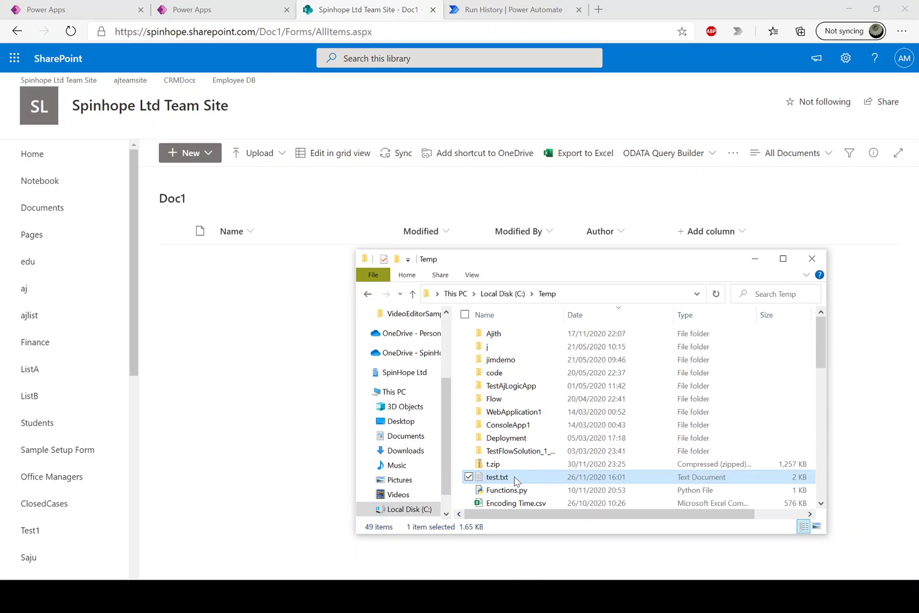
drag(514, 477, 247, 363)
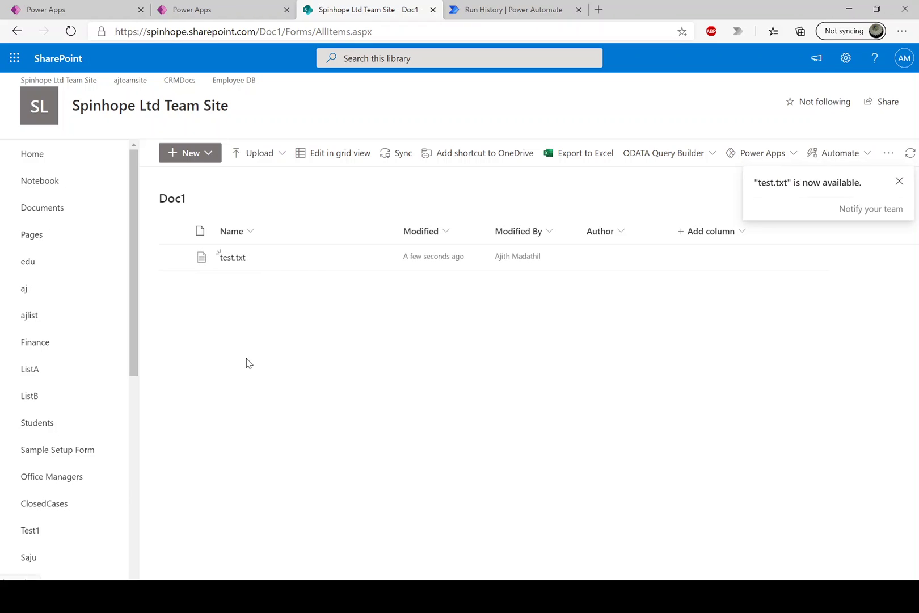
Switch to Power Automate and run a manually triggered test of the Move File flow with the Fail this action setting.
click(484, 11)
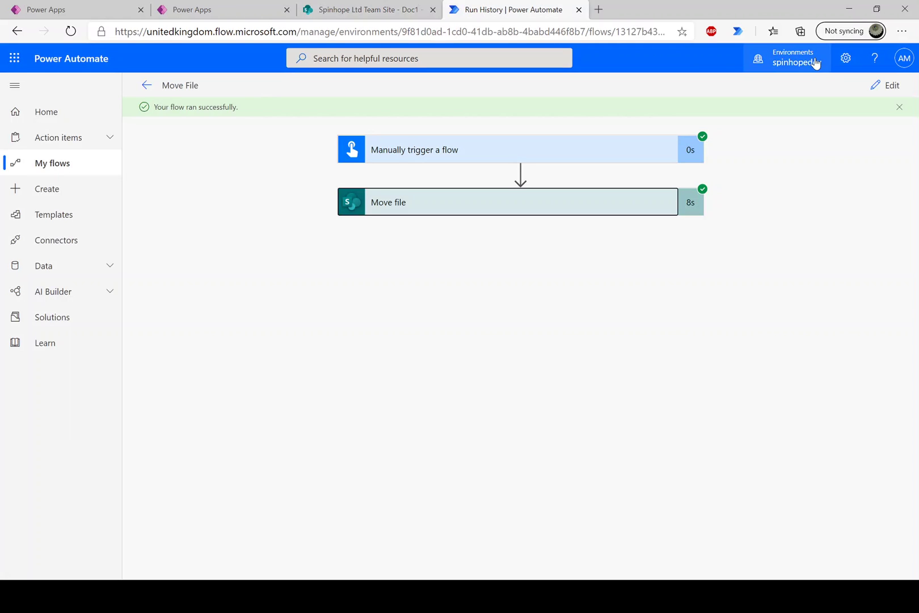
click(878, 87)
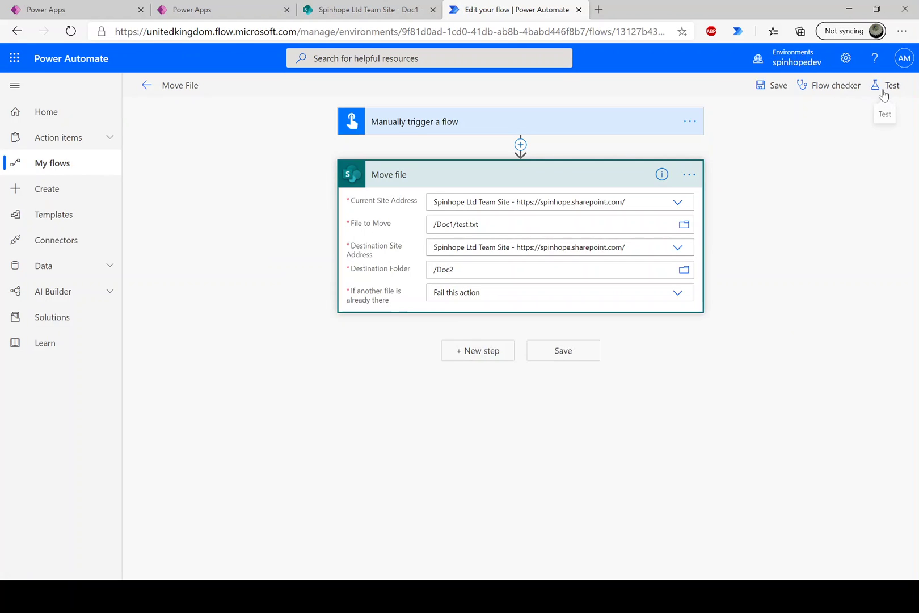
click(884, 86)
click(763, 171)
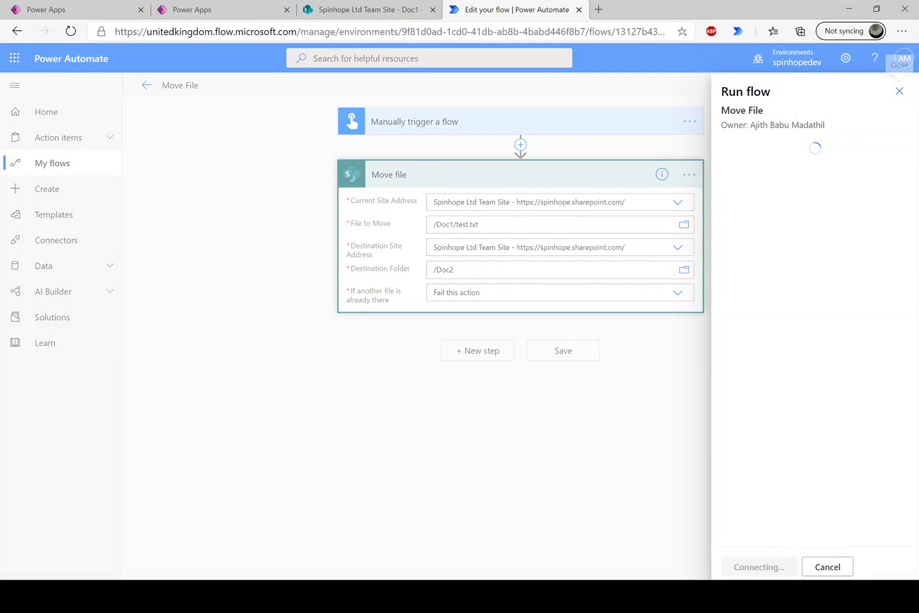
click(753, 568)
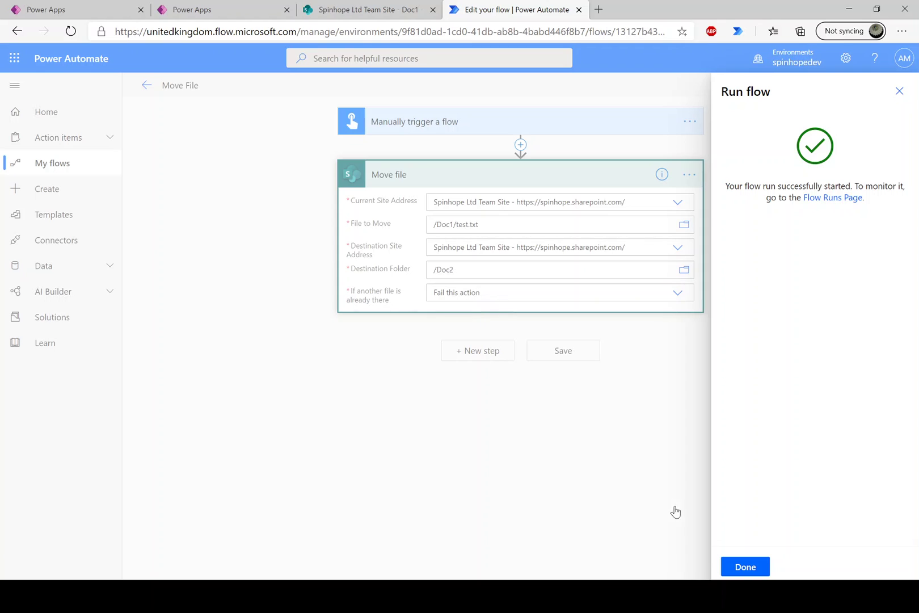
click(744, 566)
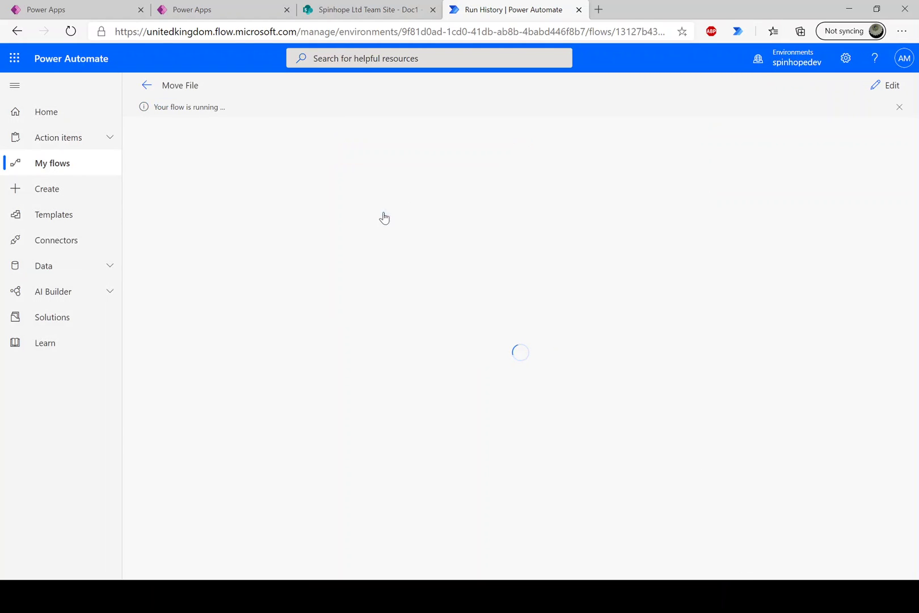
Inspect the Move file action's inputs and the error message in its output body.
click(457, 204)
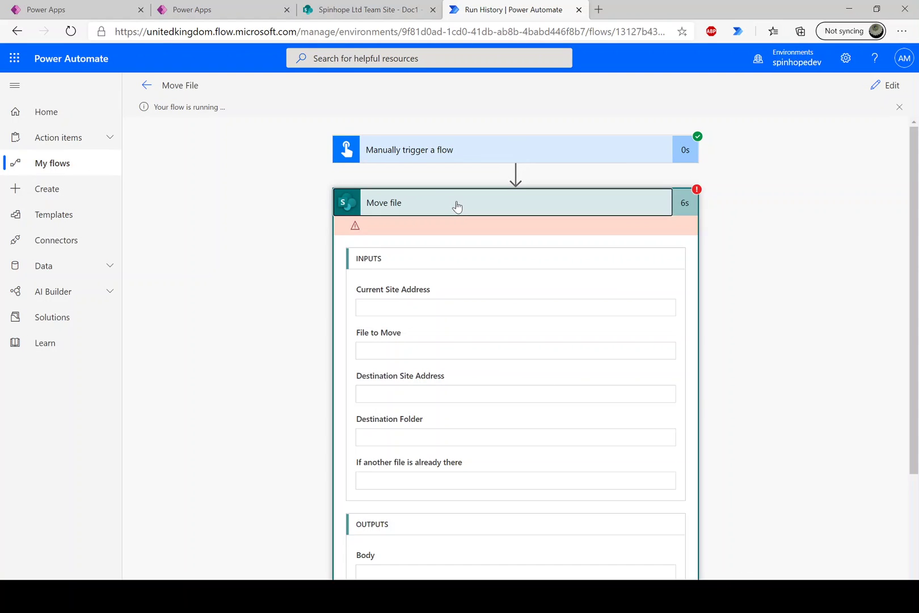
scroll(452, 276, down, 5)
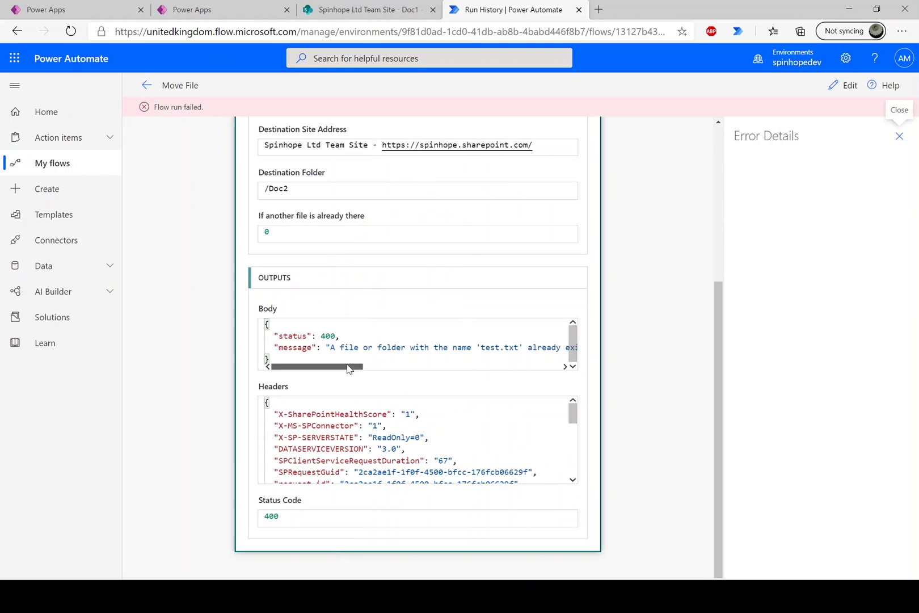
drag(345, 367, 215, 367)
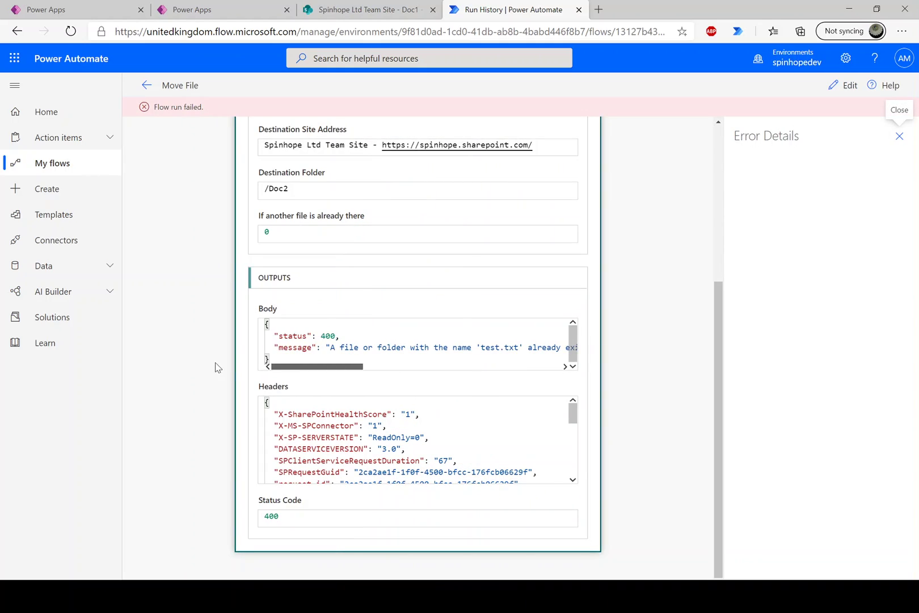
Edit the flow and set the Move file action's existing-file behaviour to Move with a new name.
click(848, 85)
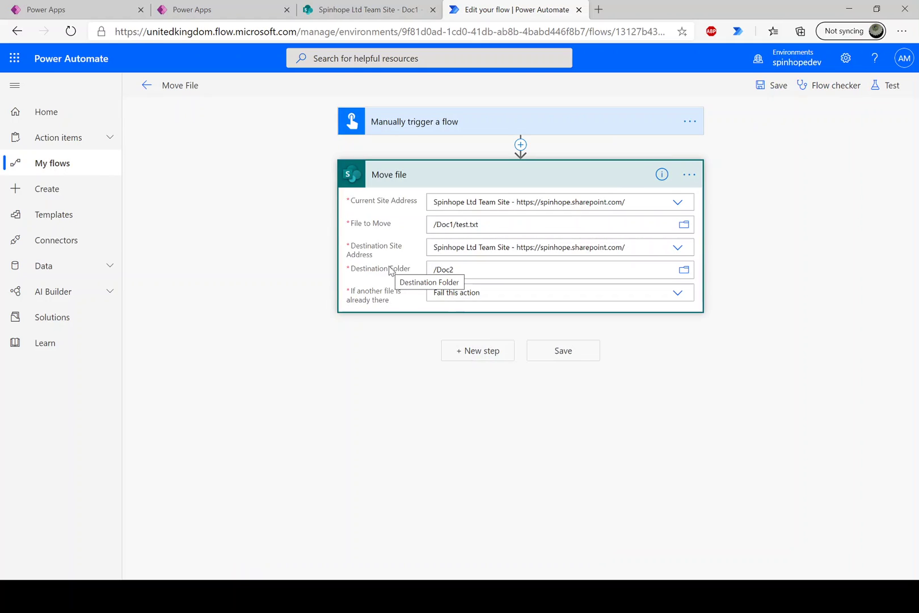
click(684, 298)
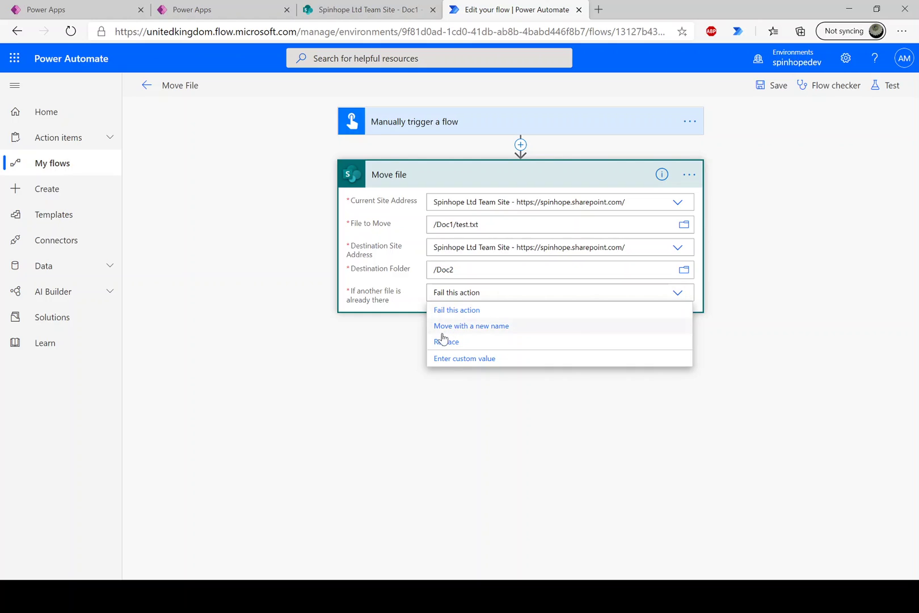
click(494, 327)
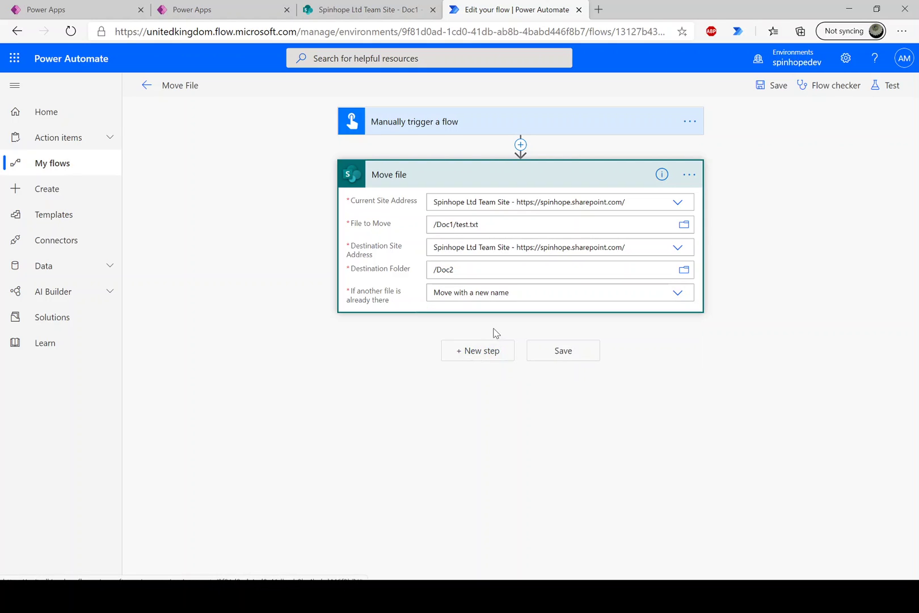
Save the Move File flow and run it as a manually triggered test.
click(889, 87)
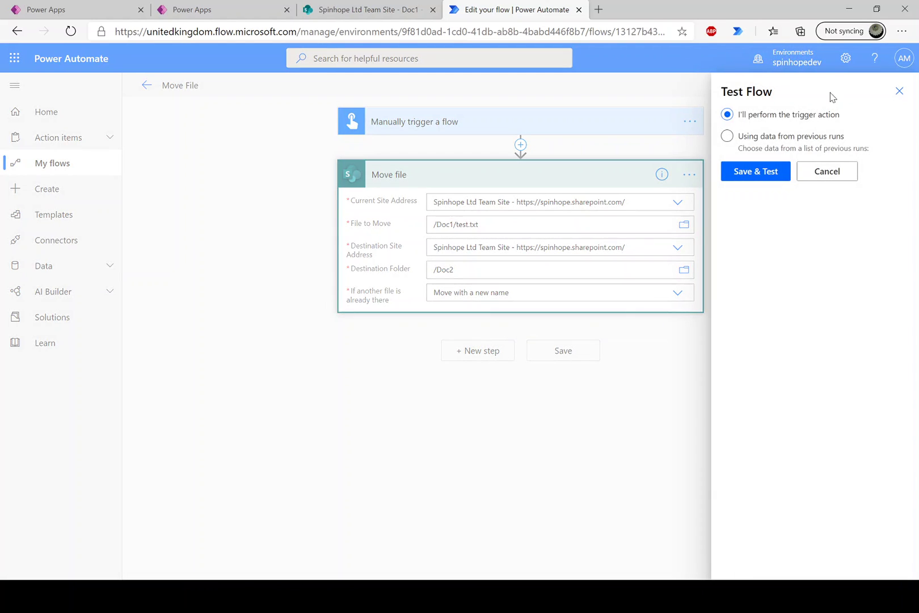
click(751, 163)
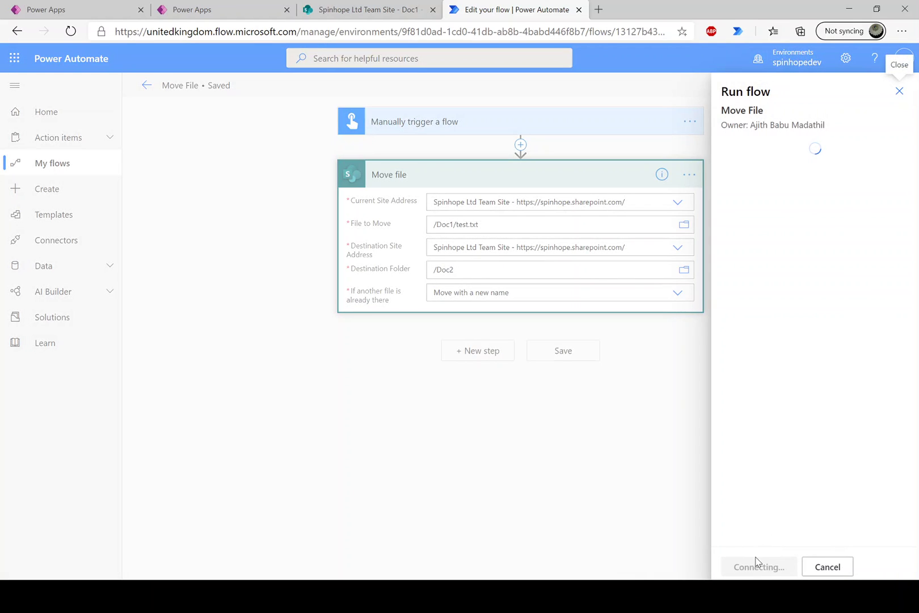
click(763, 567)
click(745, 567)
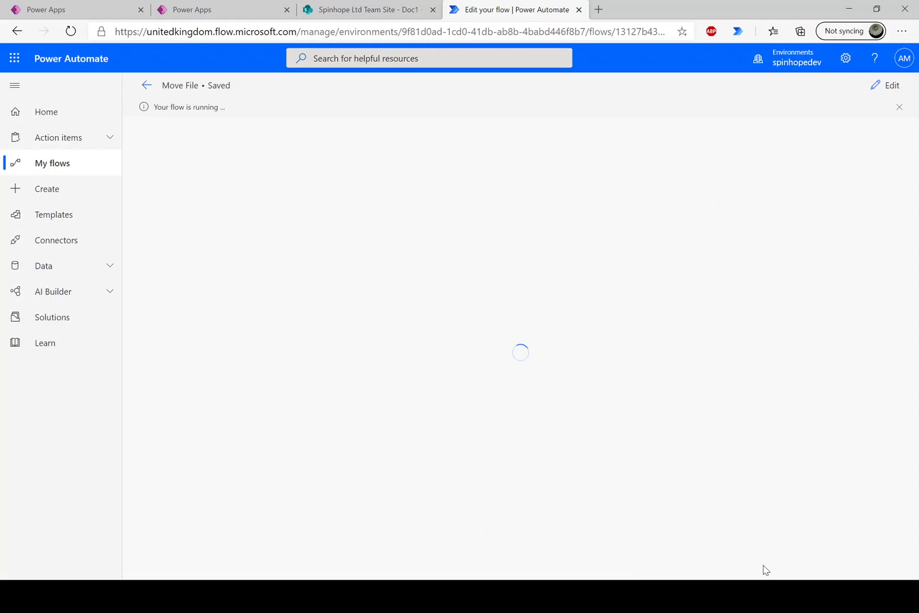
Switch to SharePoint, reload the Doc1 library, and check the contents of the Doc2 library.
click(335, 8)
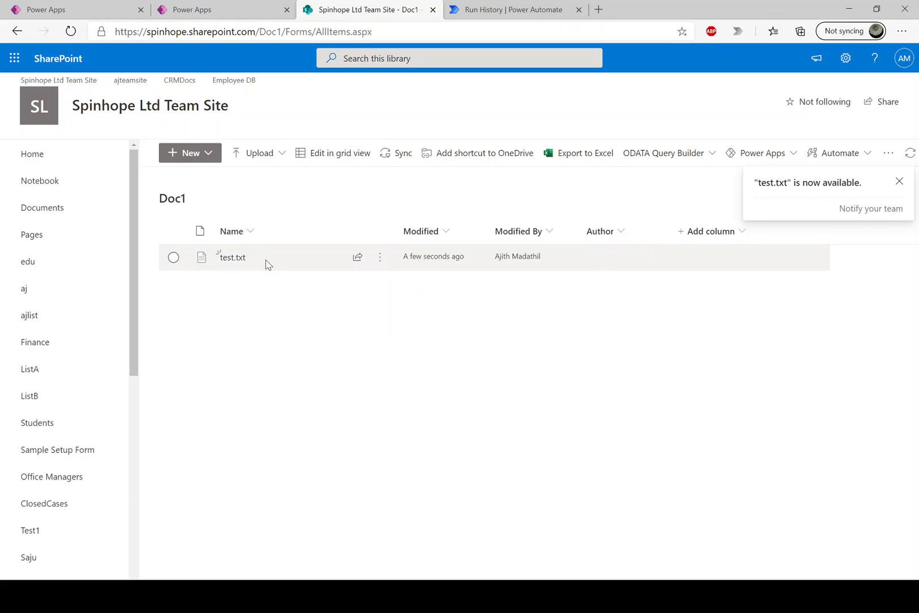
click(69, 32)
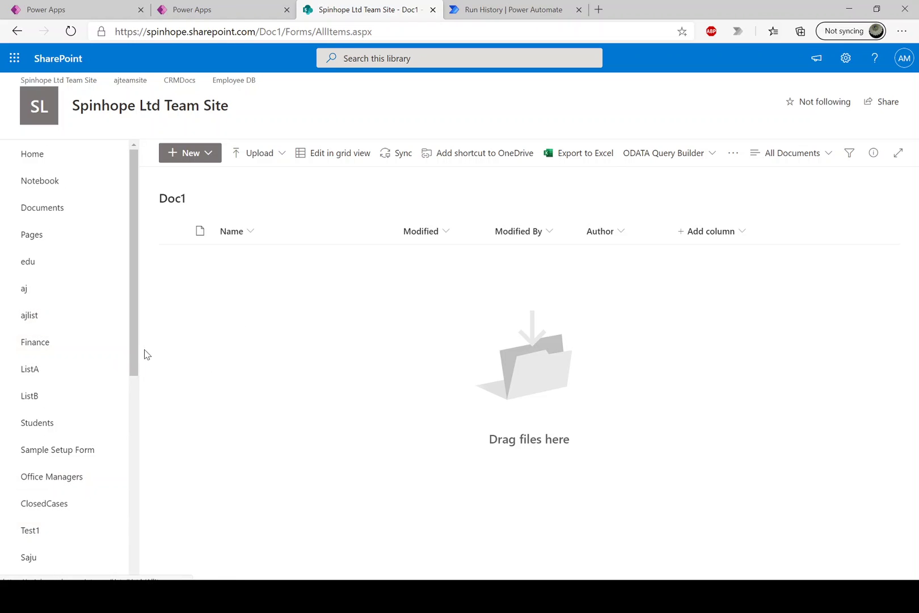
drag(131, 351, 123, 527)
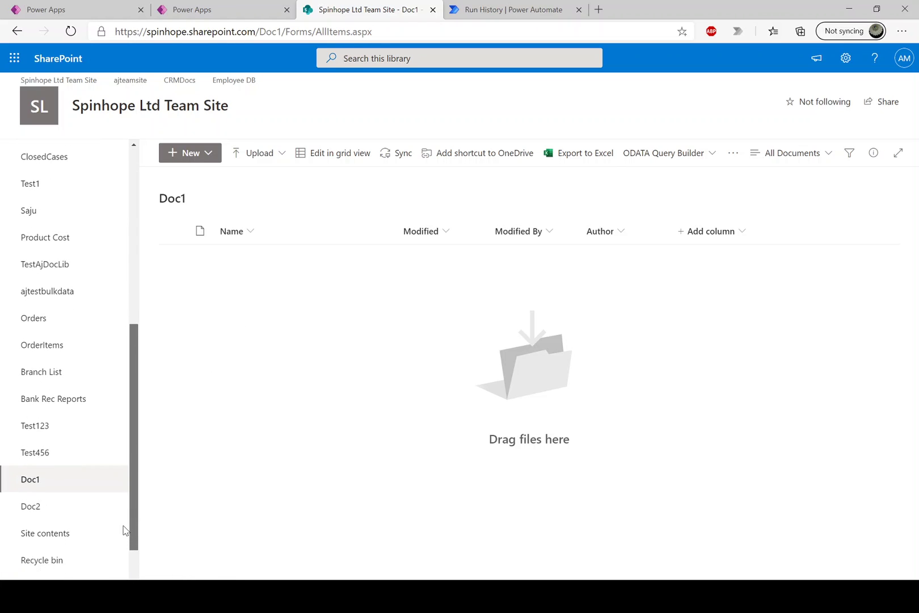
click(42, 511)
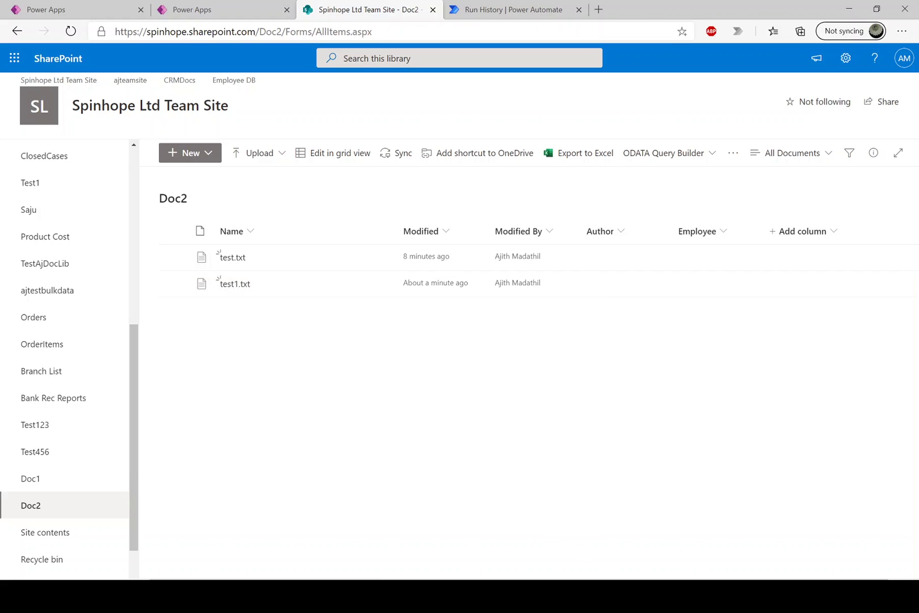
Upload test.txt from the local Temp folder into the Doc1 library again.
mouse_move(452, 574)
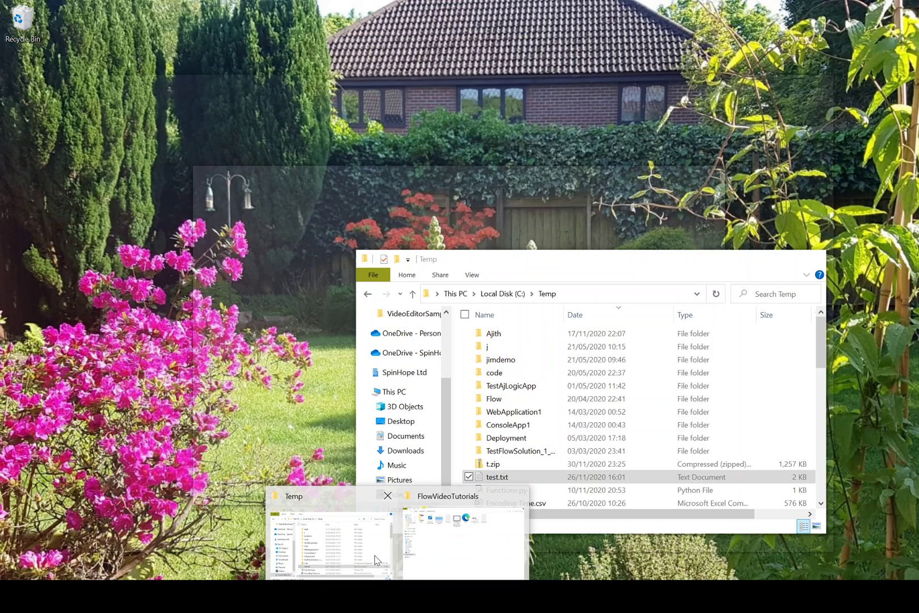
click(374, 555)
click(357, 9)
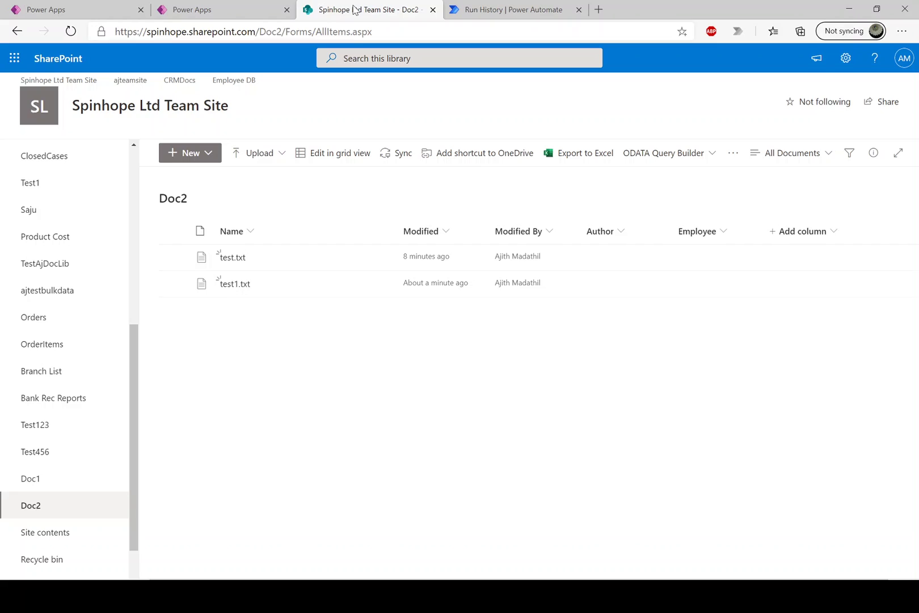
click(36, 489)
mouse_move(397, 576)
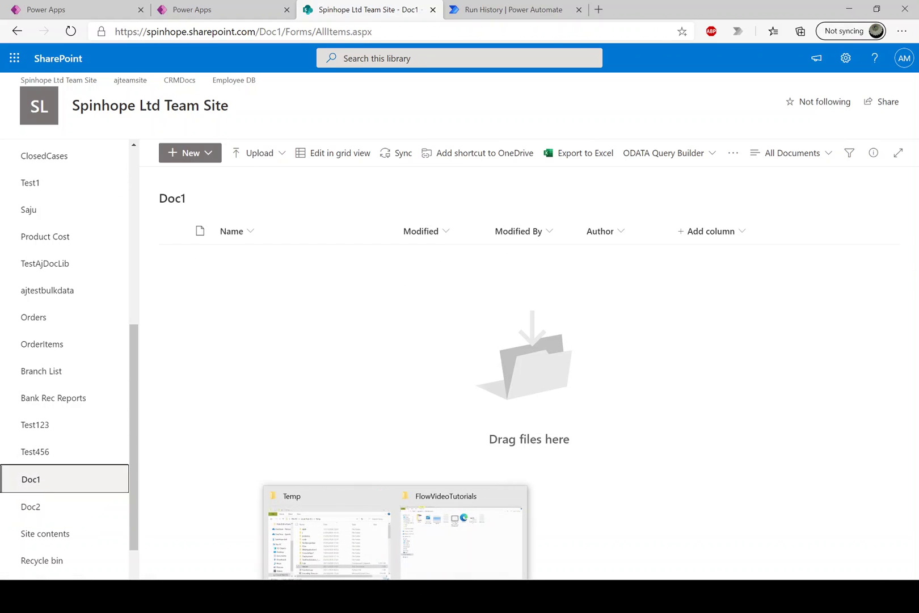
click(350, 562)
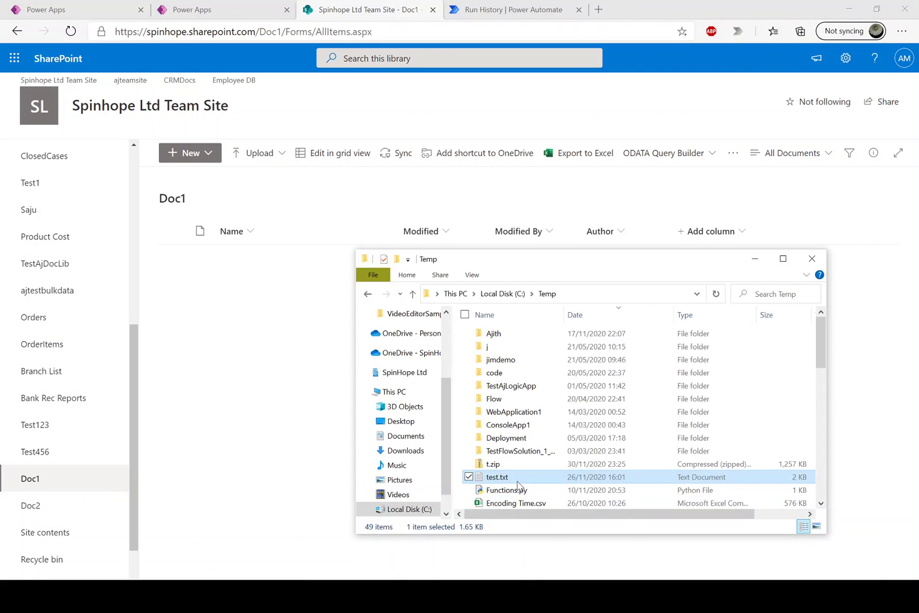
drag(518, 480, 288, 342)
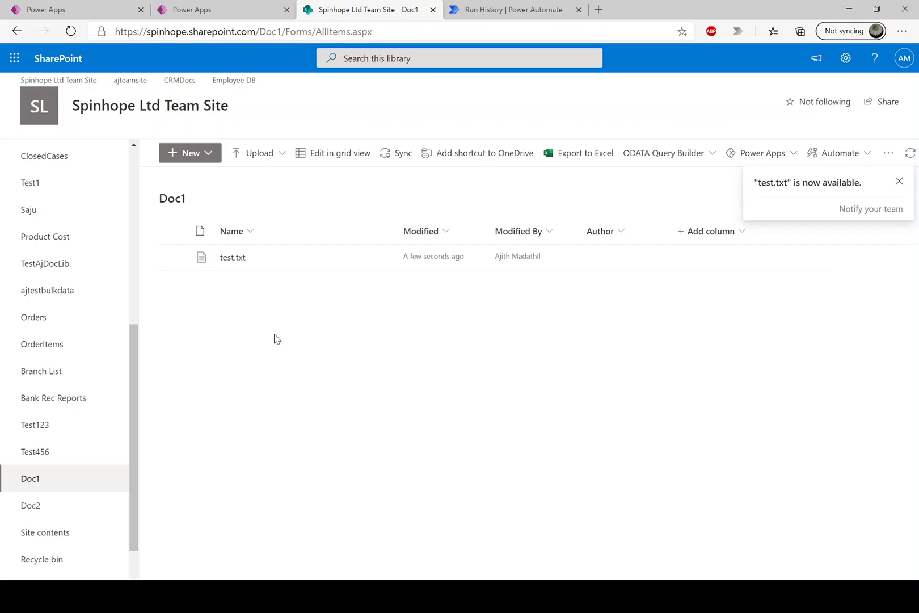
Return to Power Automate and rerun the Move File flow as a manual test with the Move with a new name setting.
click(491, 7)
click(878, 86)
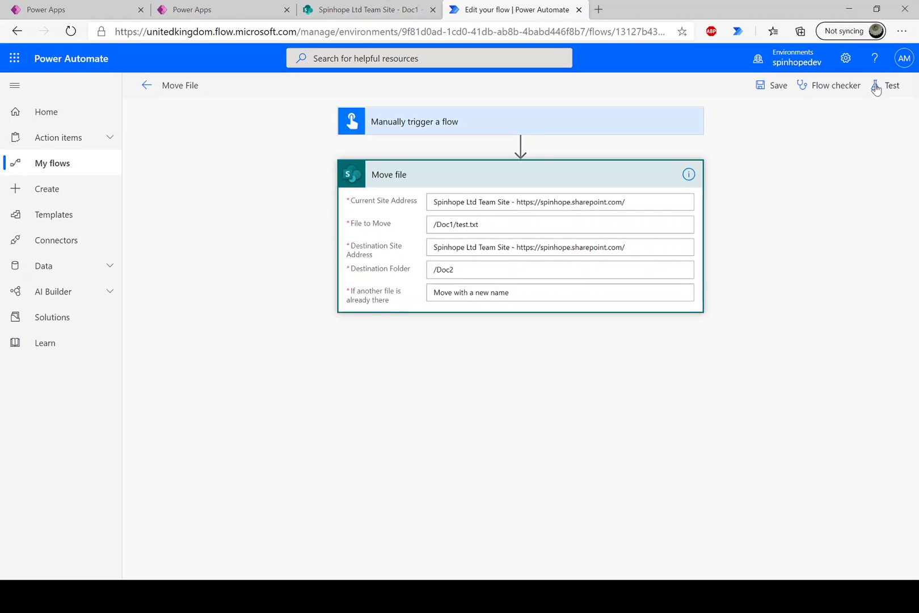
click(894, 84)
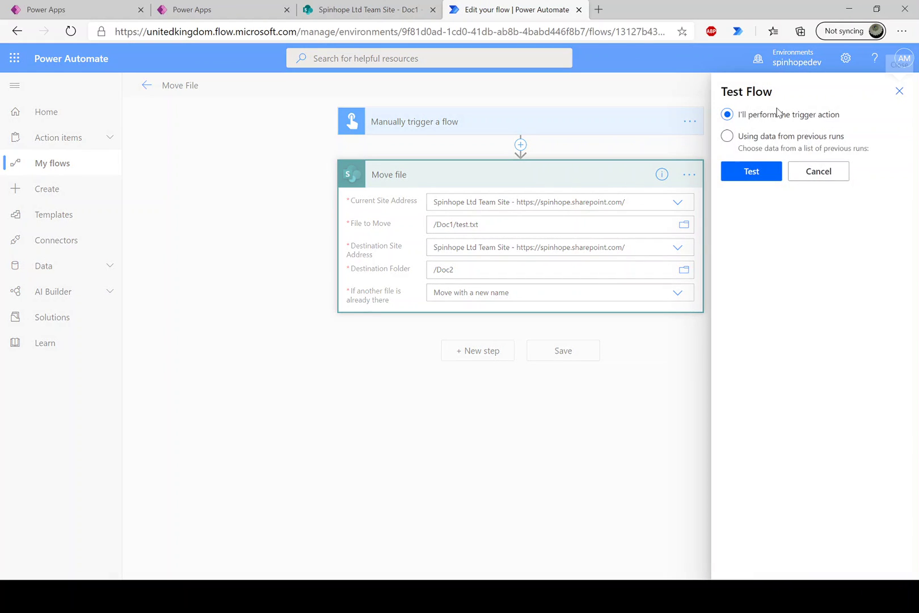
click(750, 171)
click(754, 567)
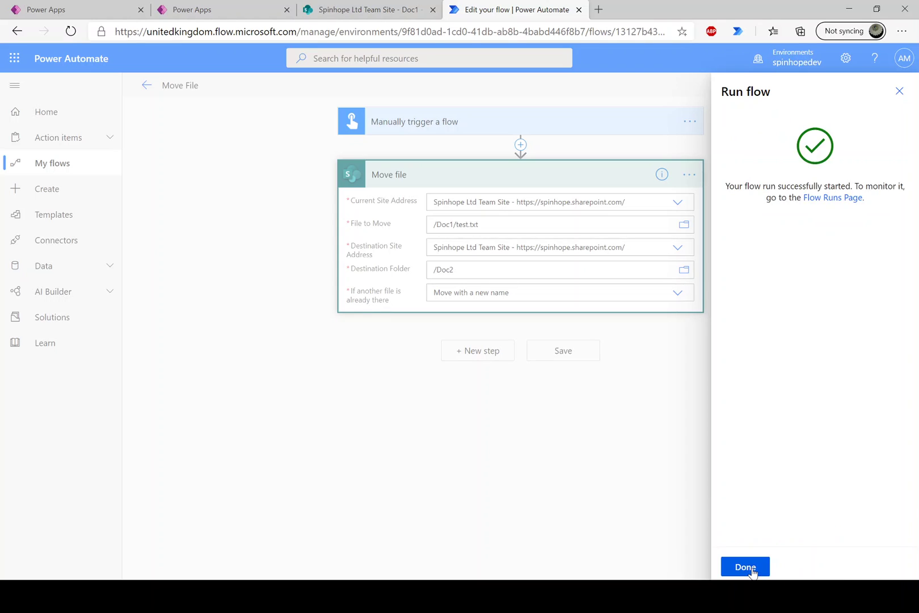
click(753, 567)
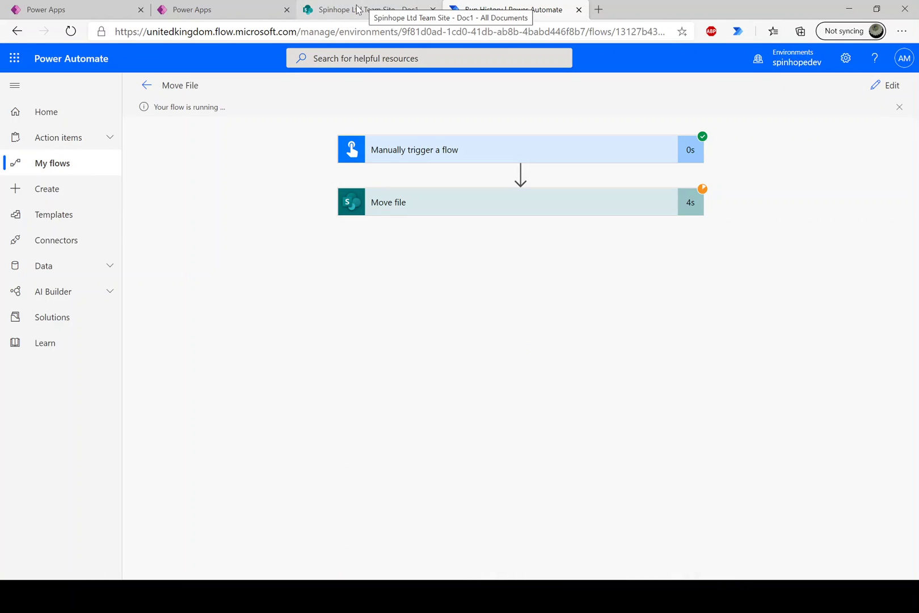
Switch to SharePoint, reload Doc1, and examine the Doc2 library for the newly moved and renamed file.
click(356, 9)
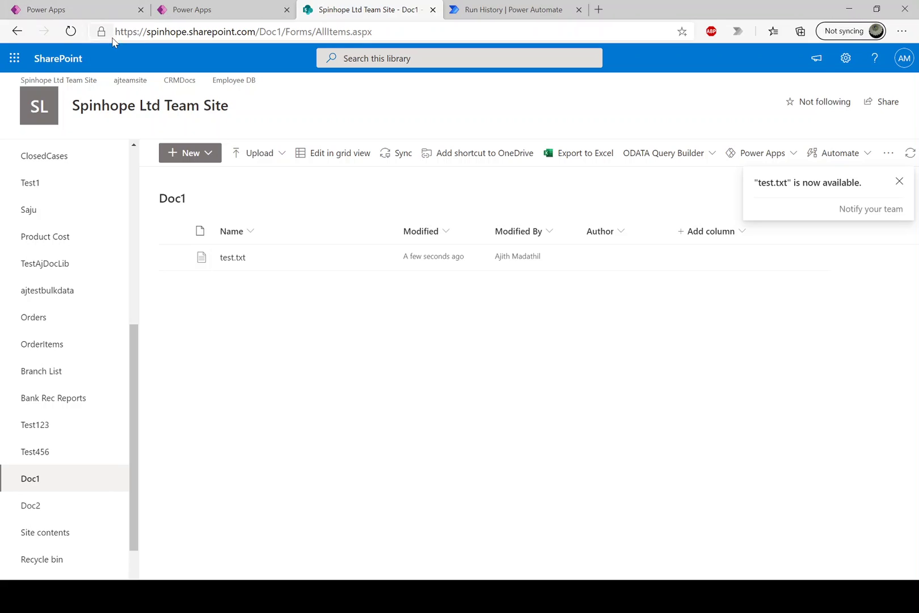
click(70, 30)
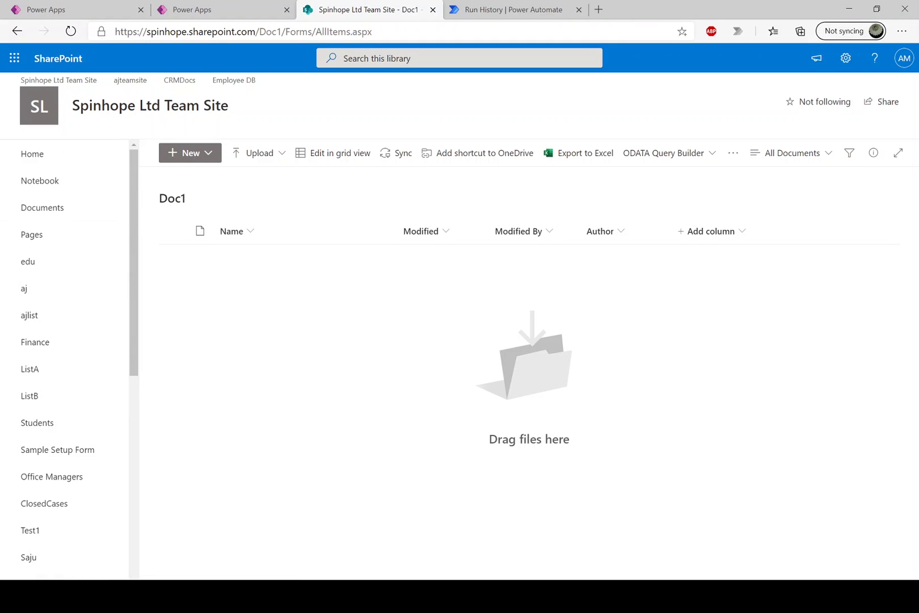
drag(132, 369, 133, 501)
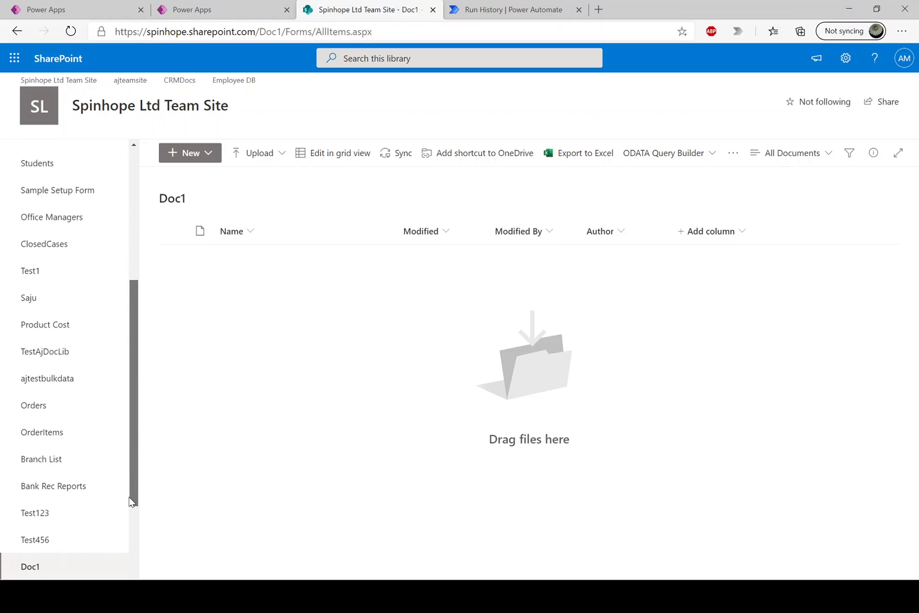
scroll(68, 568, down, 2)
click(38, 482)
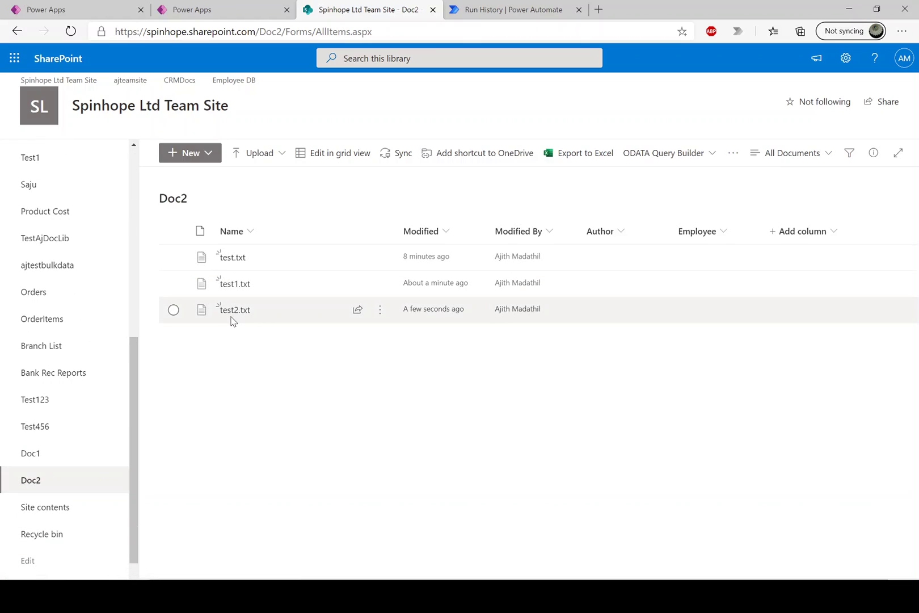
mouse_move(239, 314)
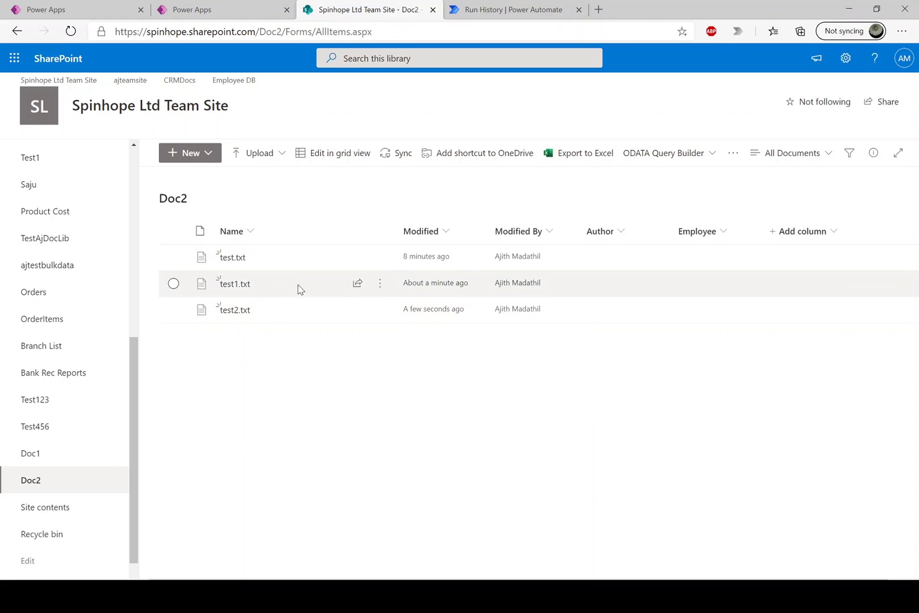
Switch to Power Automate, edit the Move File flow, and set the action for an already existing file to Replace.
click(471, 11)
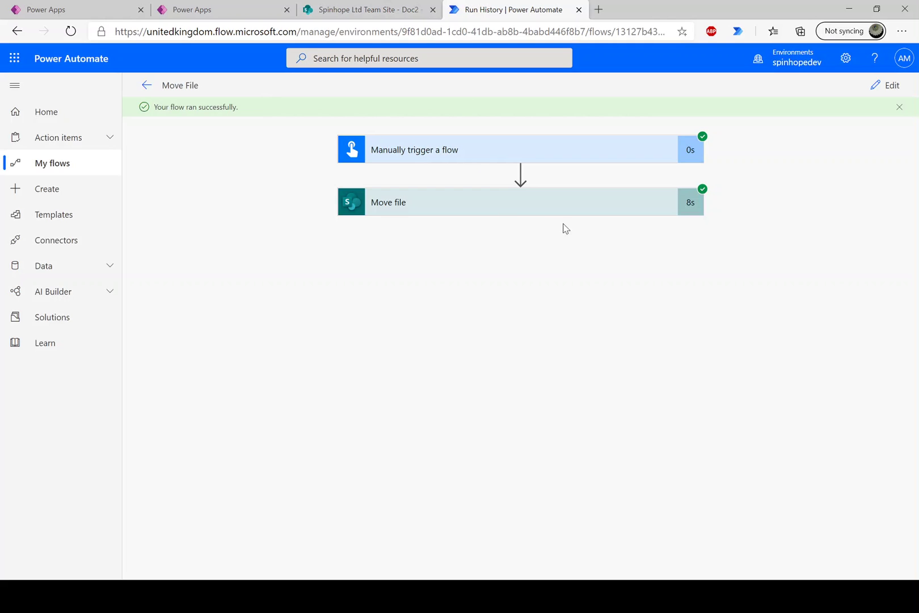
click(885, 86)
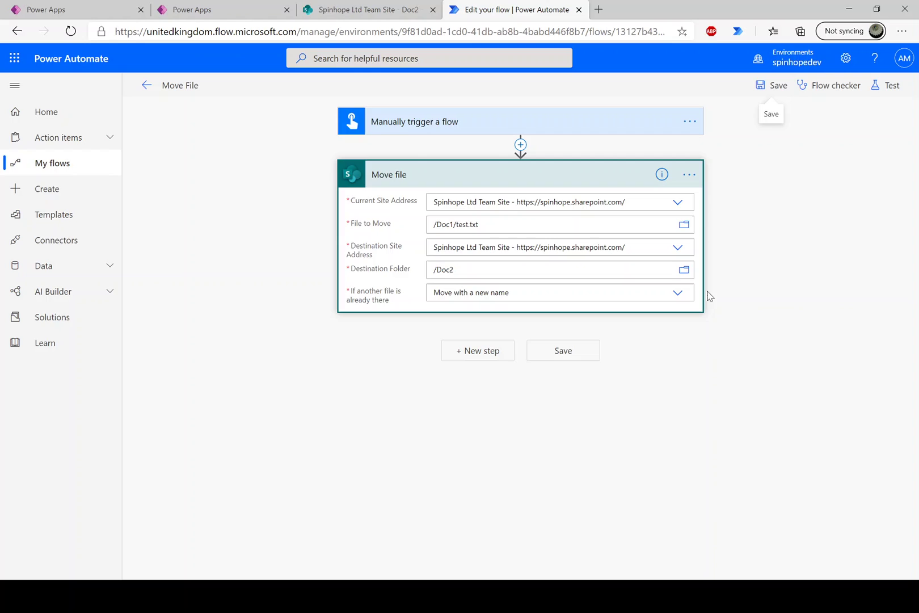
click(677, 293)
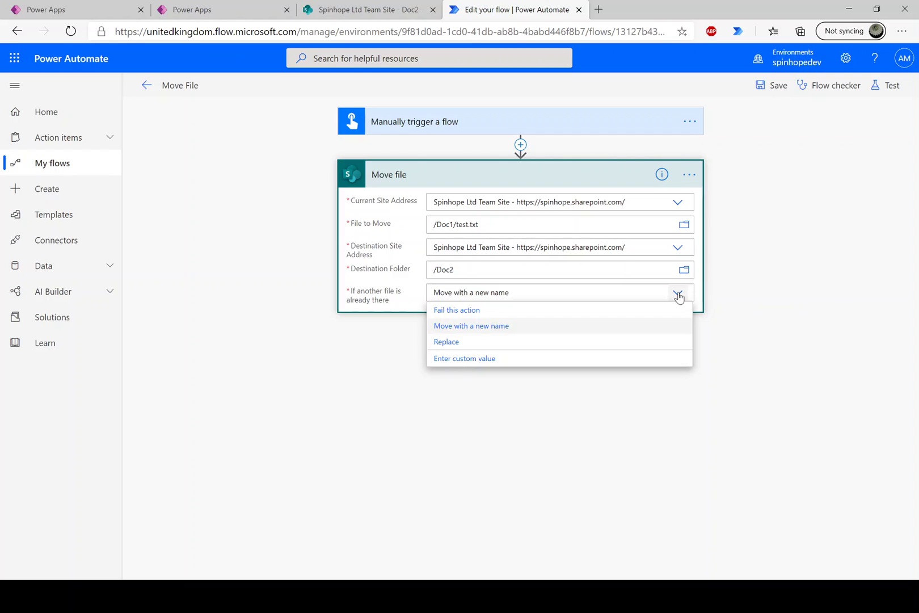
click(466, 343)
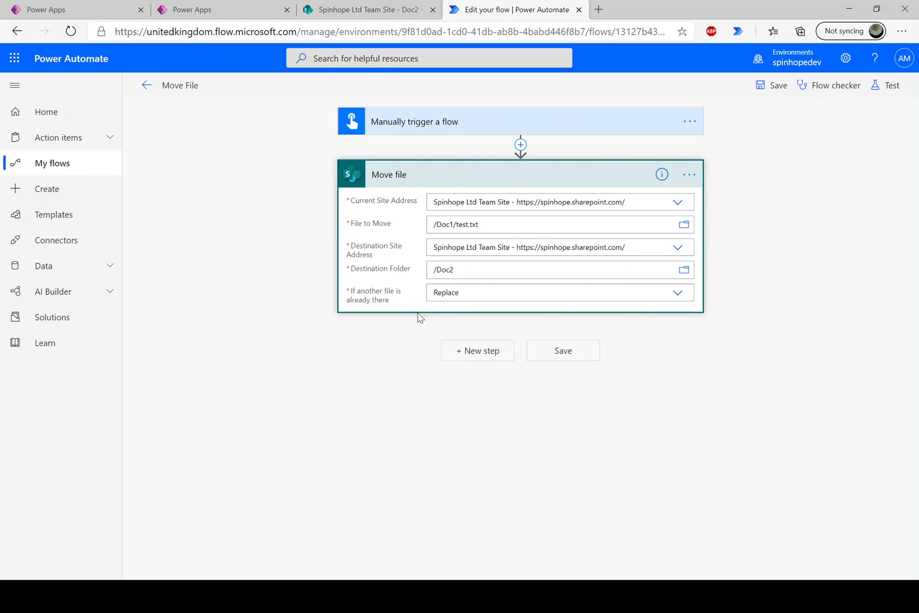
Switch to SharePoint and upload test.txt from the local Temp folder into the Doc1 library.
click(374, 9)
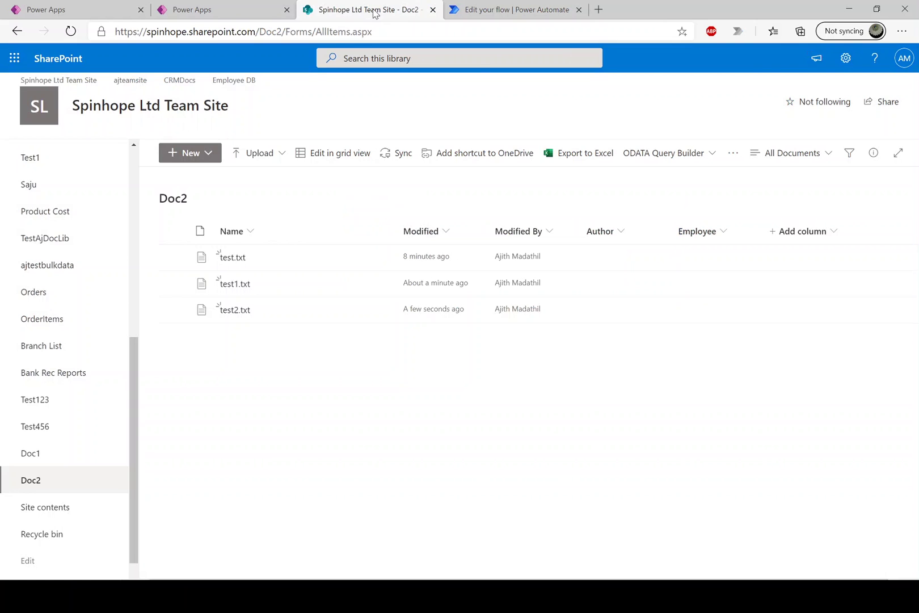
click(31, 453)
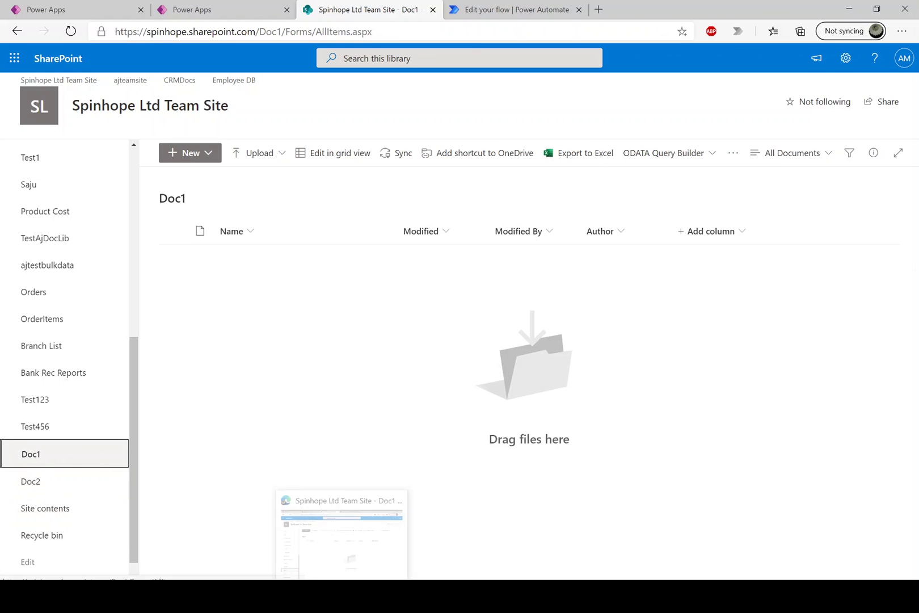
click(348, 561)
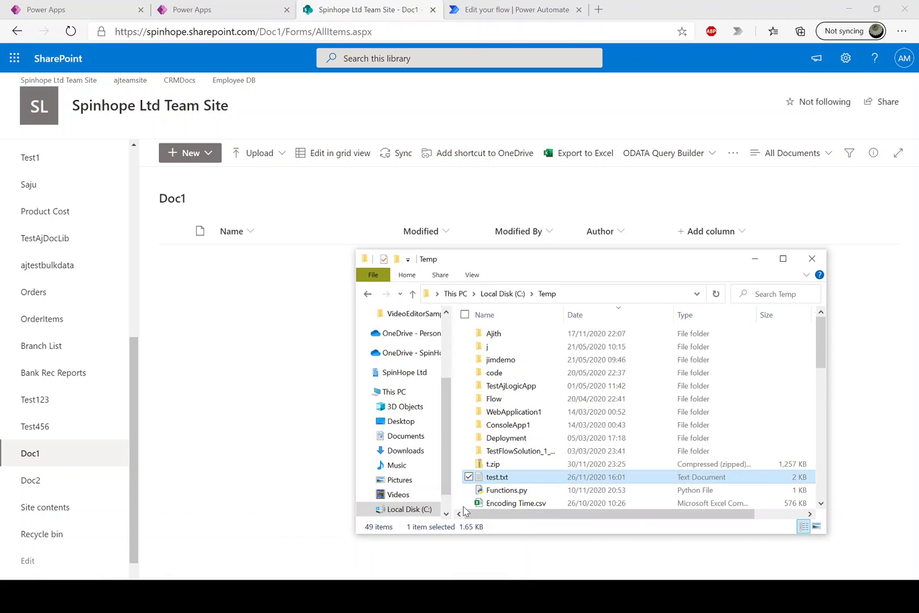
drag(497, 478, 264, 312)
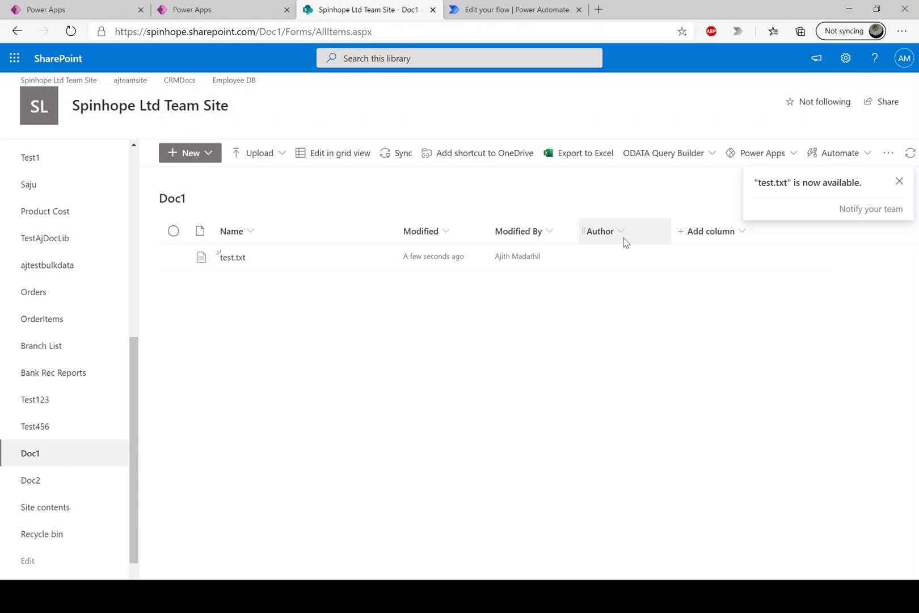
Compare the columns of Doc1 and Doc2, and delete test.txt, test1.txt and test2.txt from the Doc2 library.
click(39, 487)
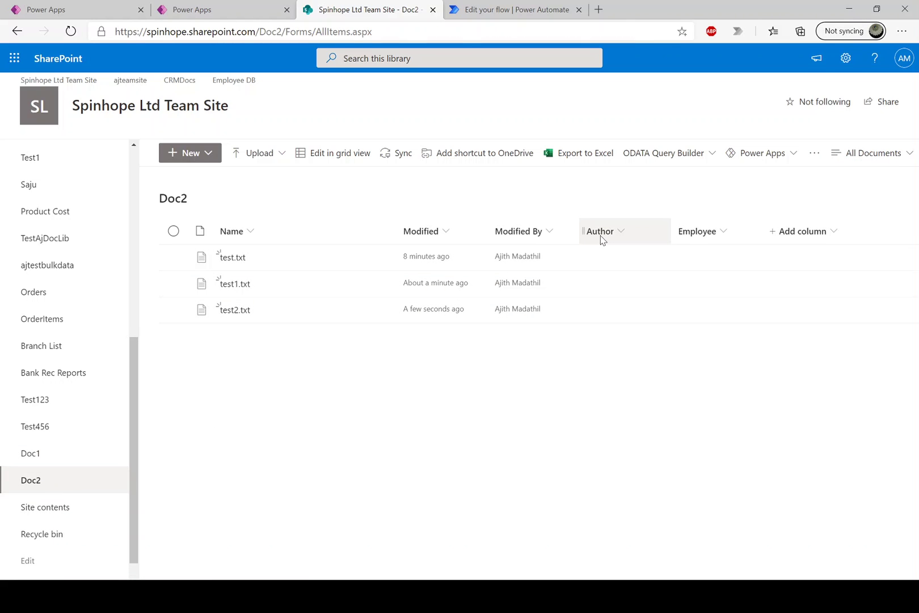
click(48, 456)
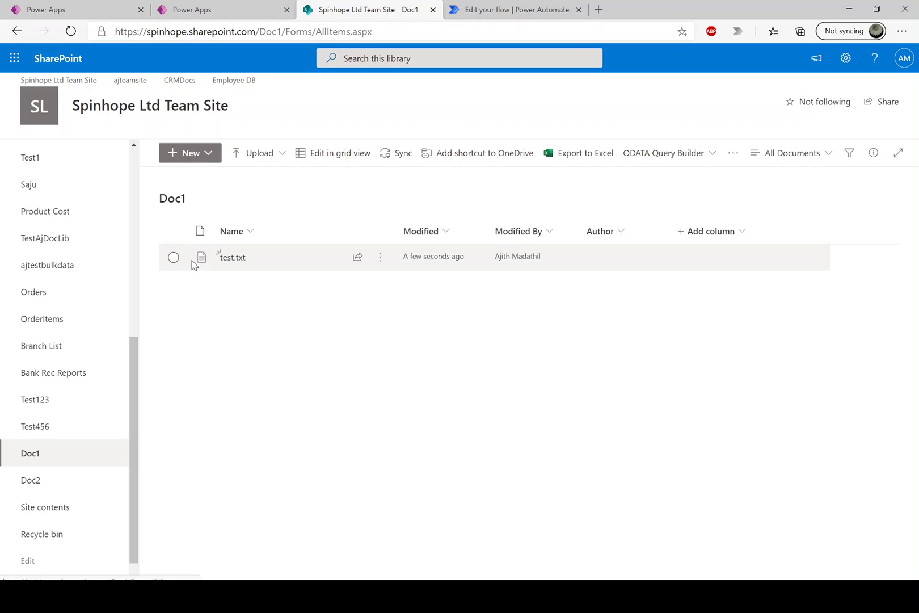
click(34, 484)
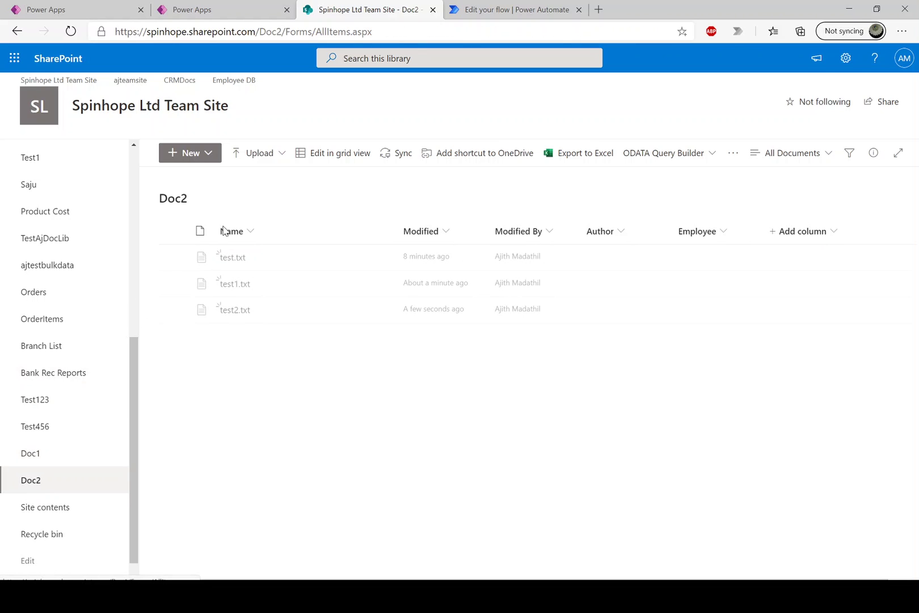
click(174, 257)
click(174, 283)
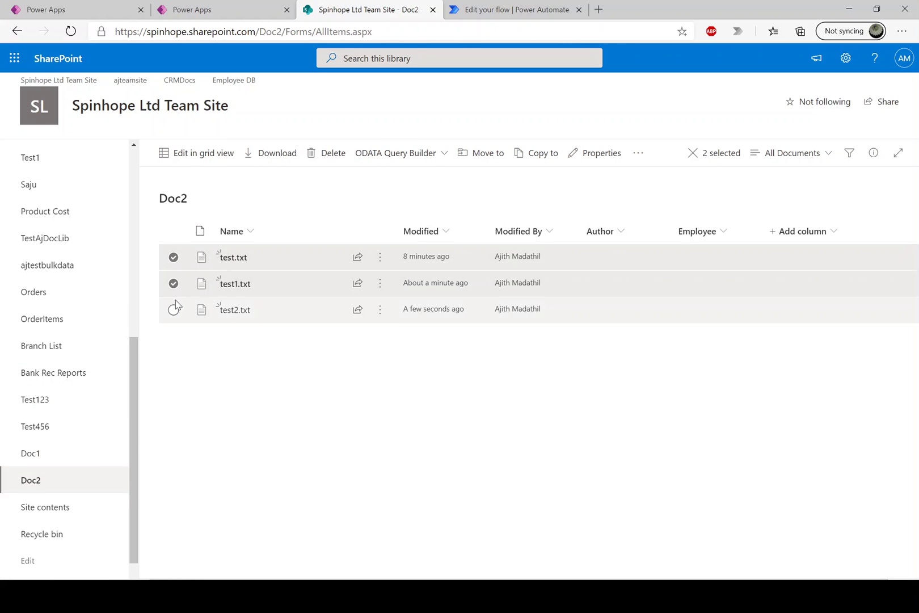
click(174, 309)
click(316, 154)
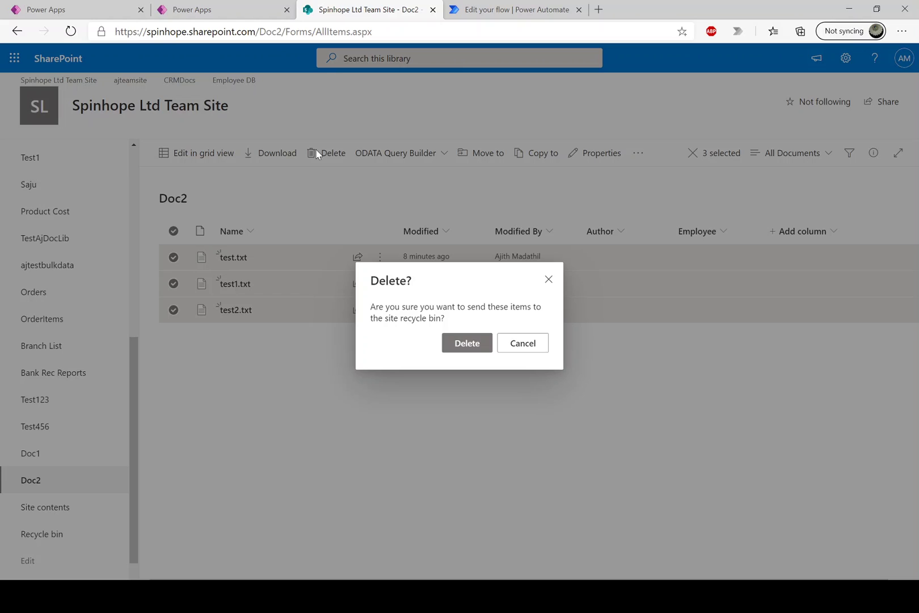
click(457, 345)
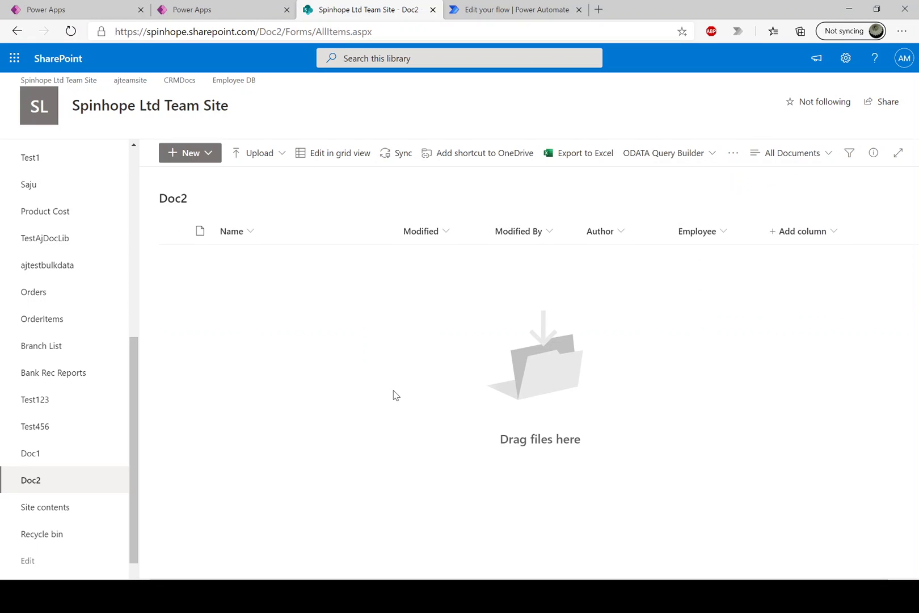
Edit the Doc1 library in grid view and enter the author's name for test.txt in the Author column.
click(31, 454)
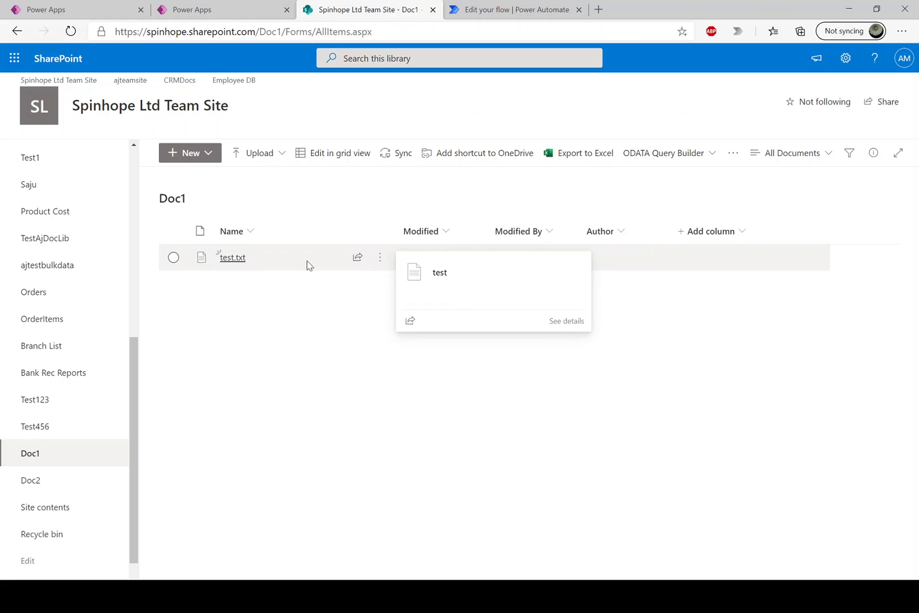
click(333, 259)
click(209, 153)
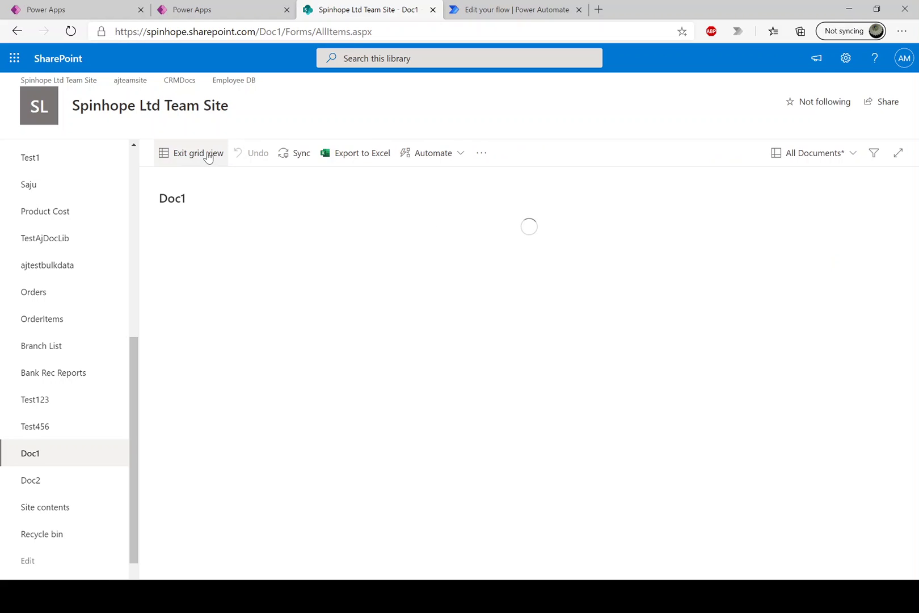
click(482, 269)
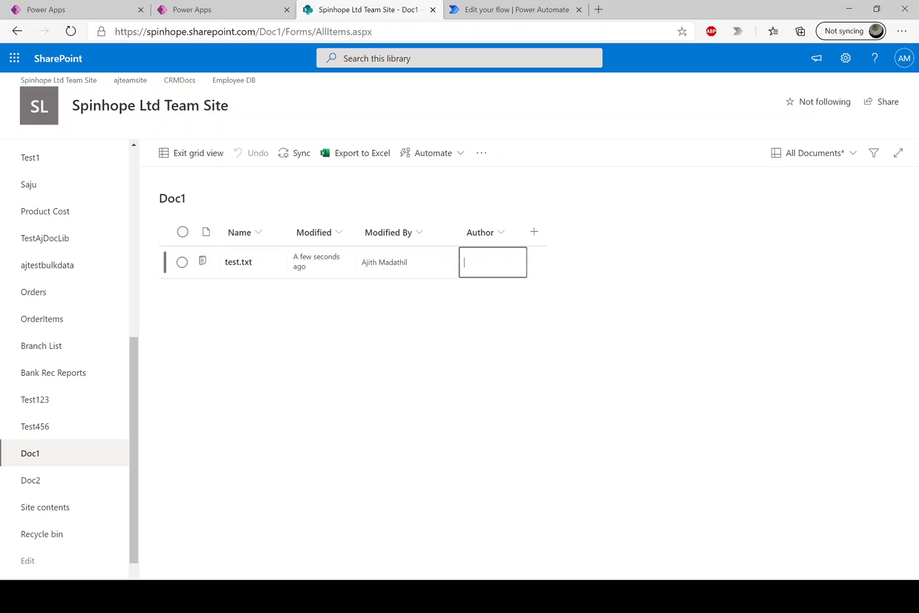
text(David)
click(397, 315)
click(199, 157)
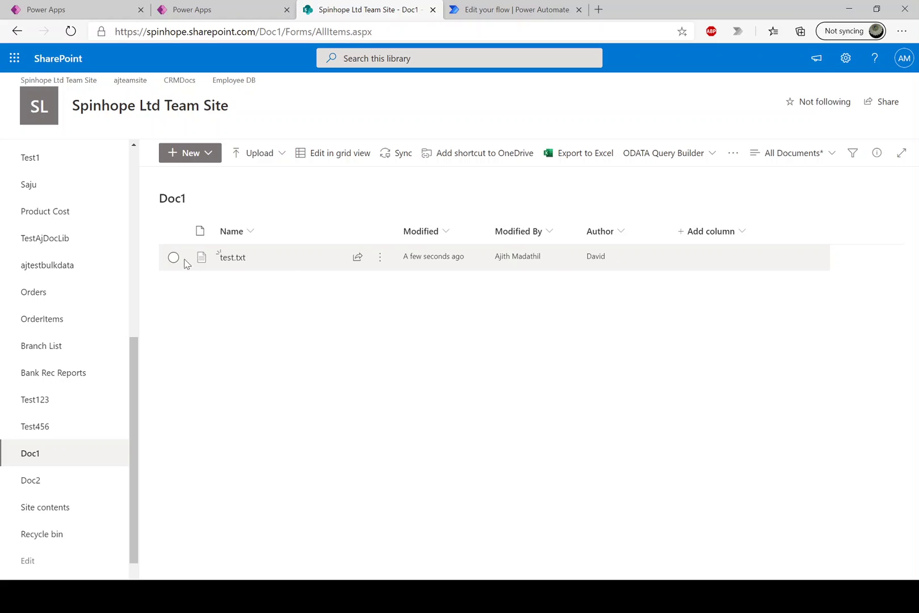
Check Doc2 for a matching Author column, return to Power Automate, and save and manually test the Move File flow.
click(47, 482)
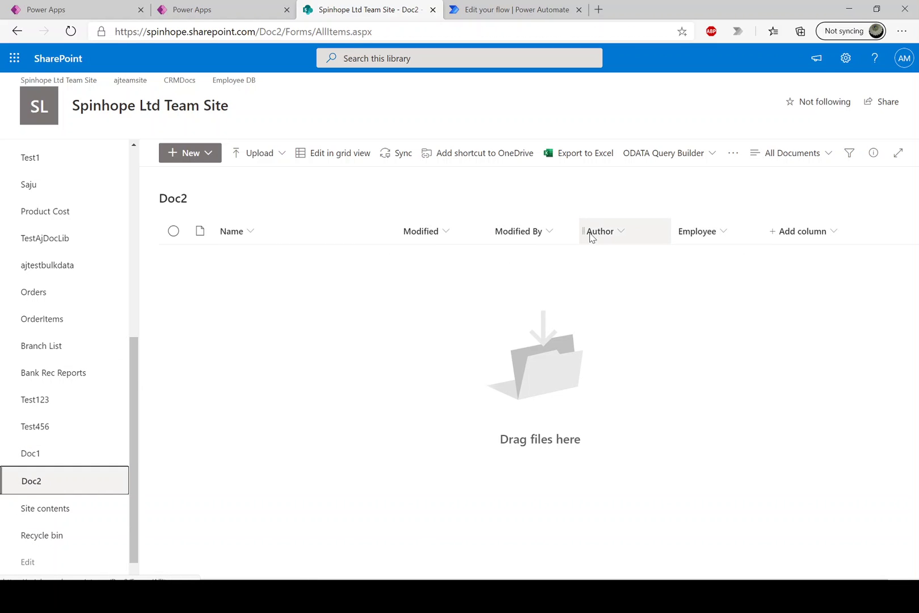
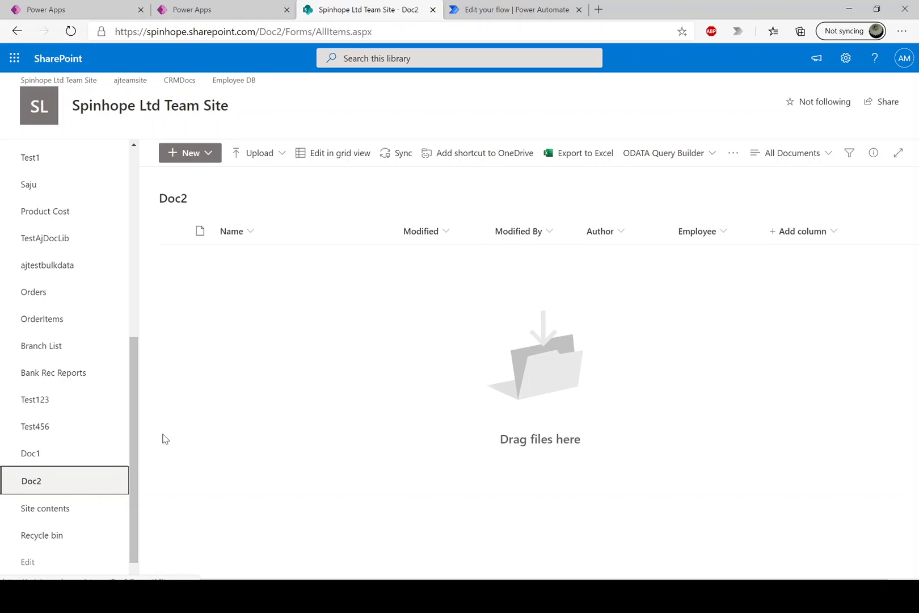
click(51, 452)
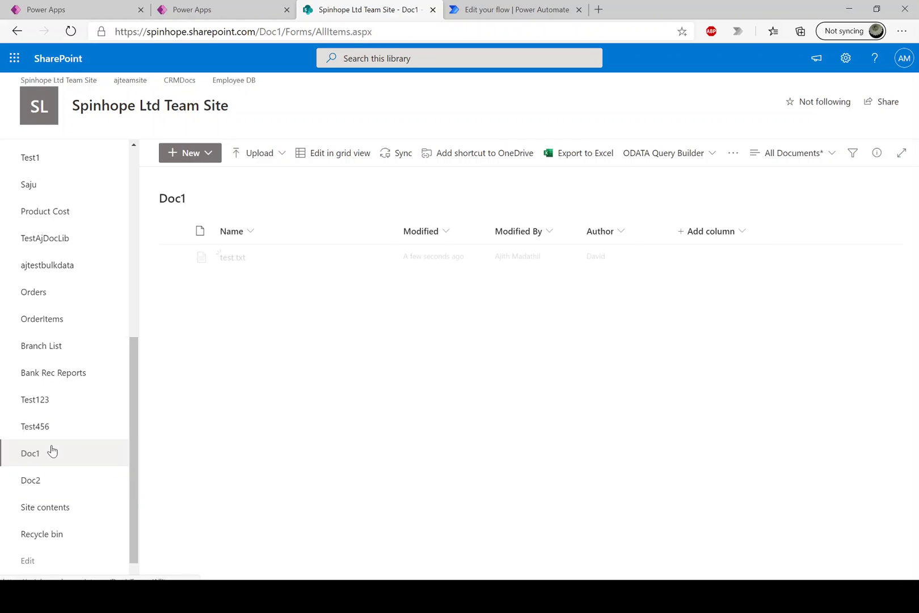
click(500, 9)
click(877, 86)
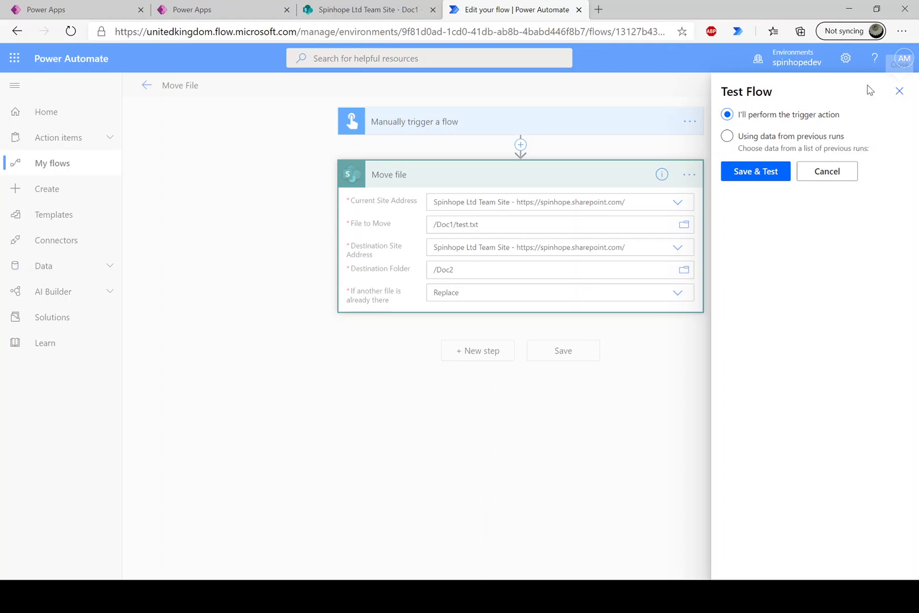
click(749, 172)
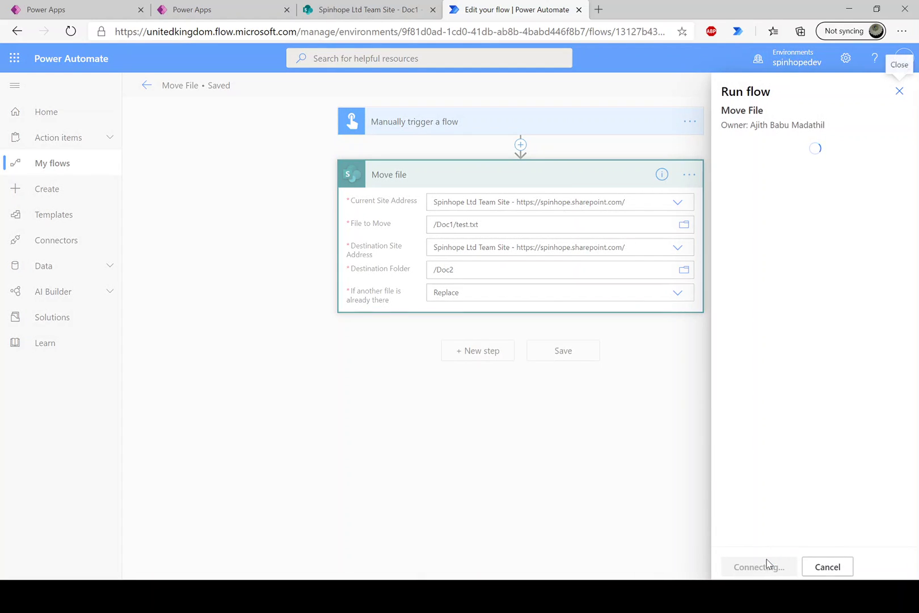
click(763, 567)
click(745, 567)
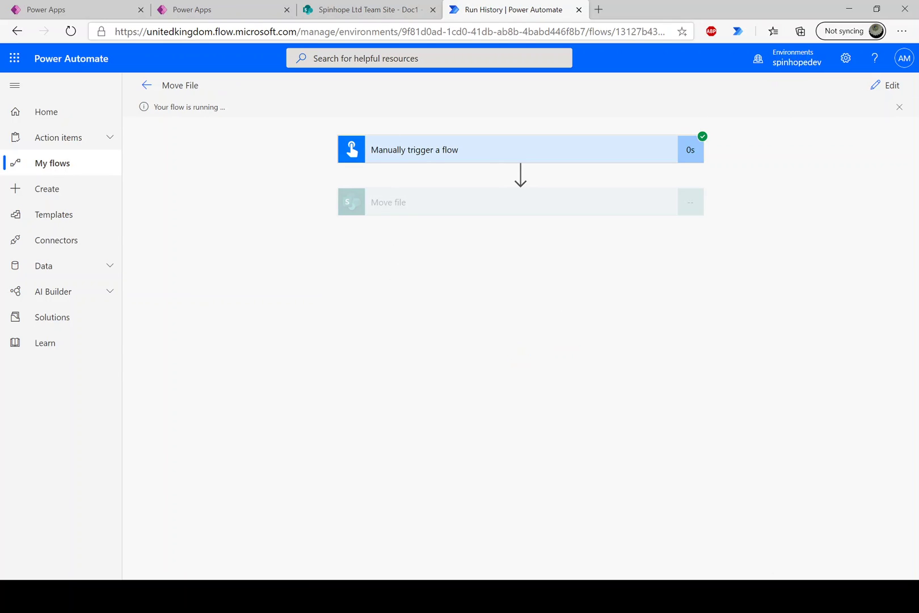
Switch to SharePoint, reload Doc1, and check in Doc2 whether test.txt and its Author value were moved.
click(351, 12)
click(70, 32)
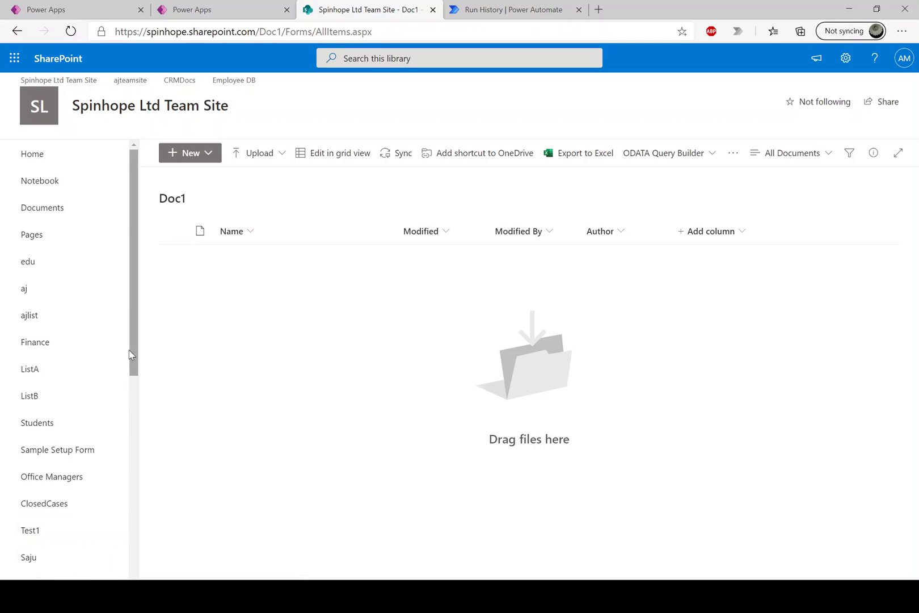
drag(130, 355, 134, 514)
click(45, 537)
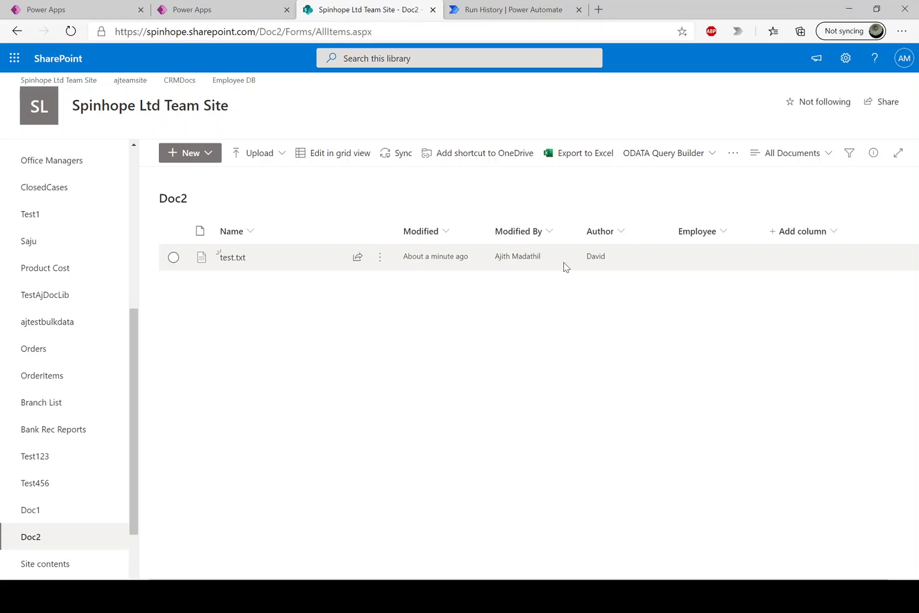
Add a single line of text column named Payment to the Doc1 library.
click(48, 514)
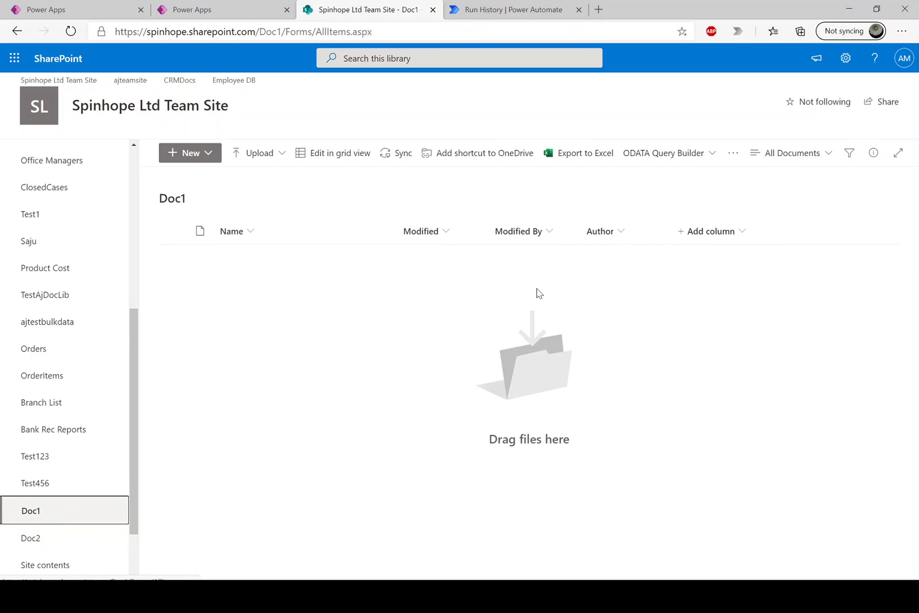
click(741, 235)
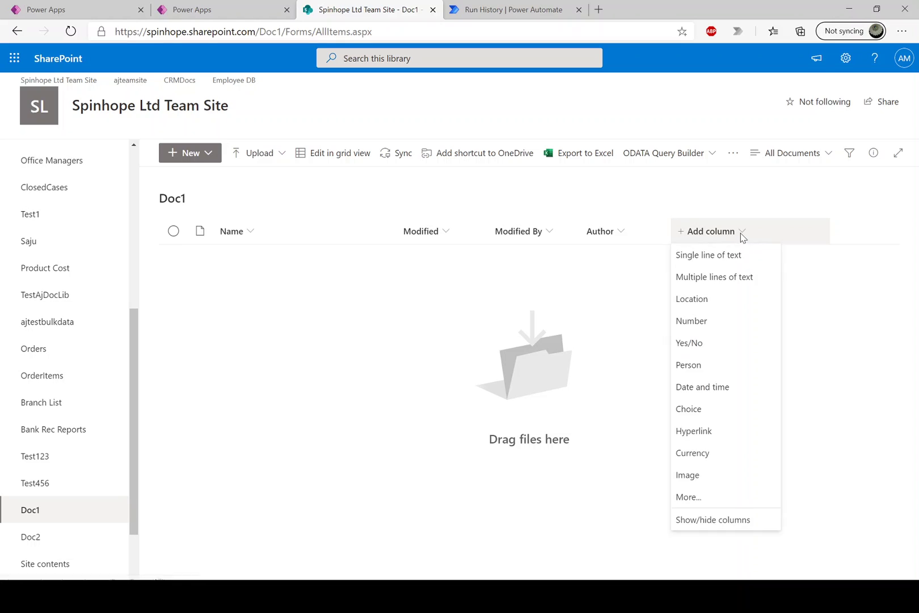
click(716, 258)
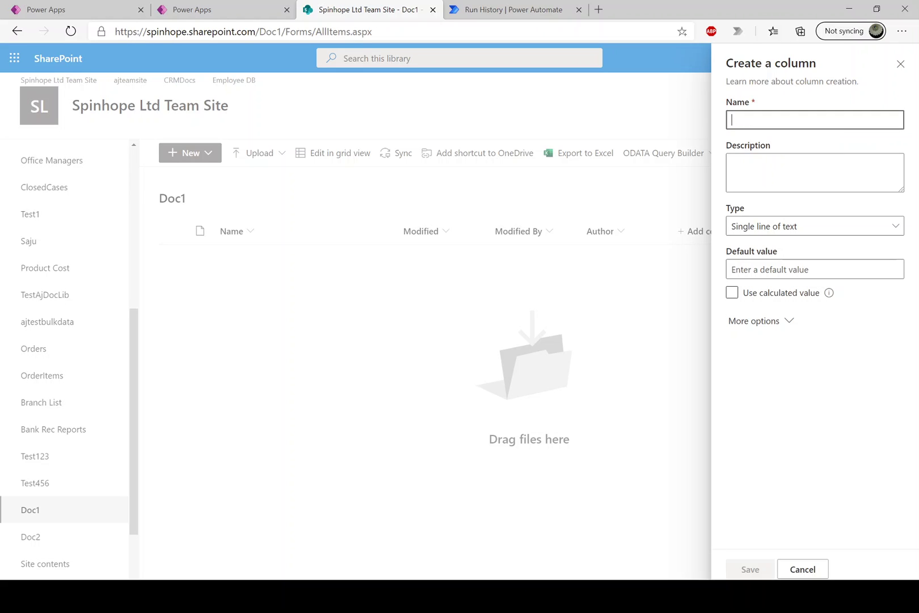
text(Payment)
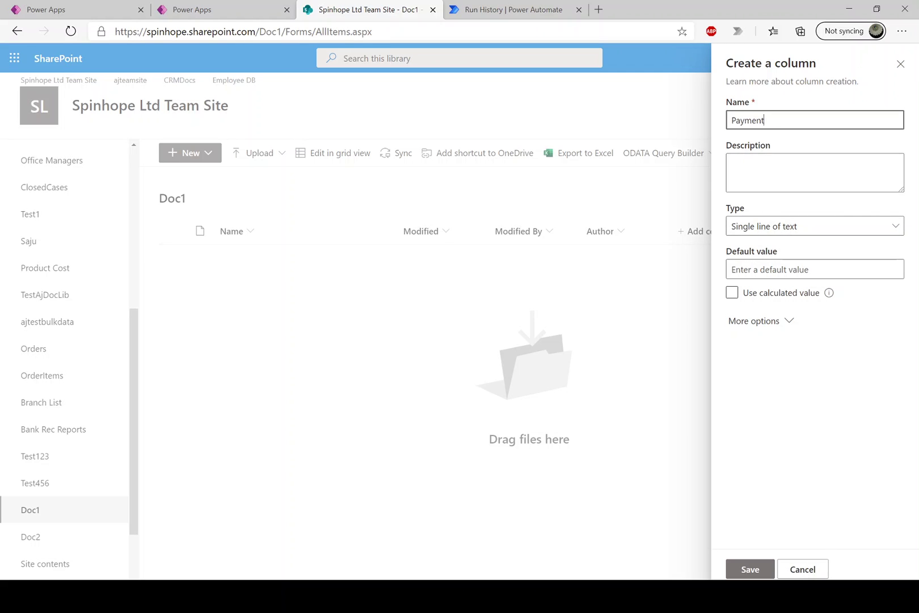
click(750, 572)
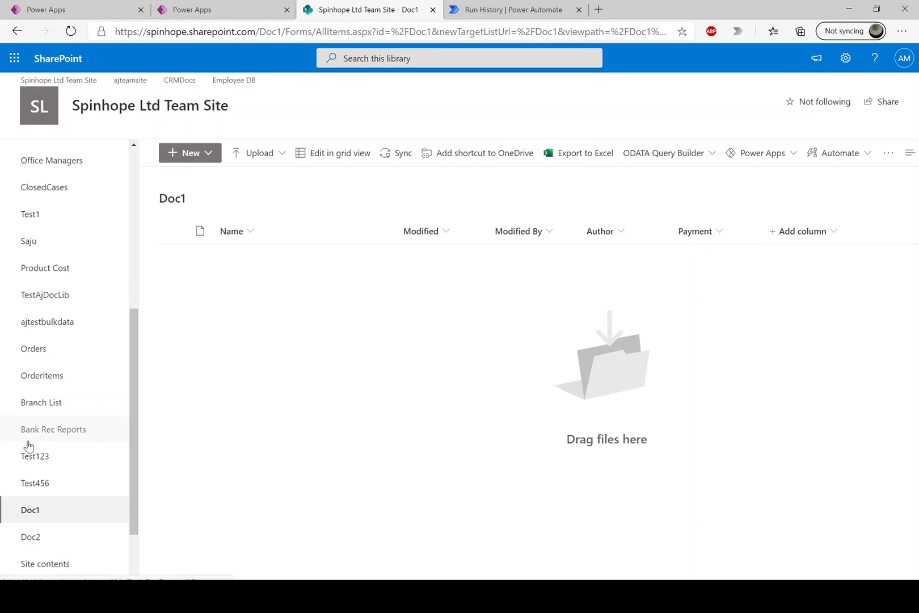
Delete test.txt from the Doc2 library and return to the Doc1 library.
click(32, 536)
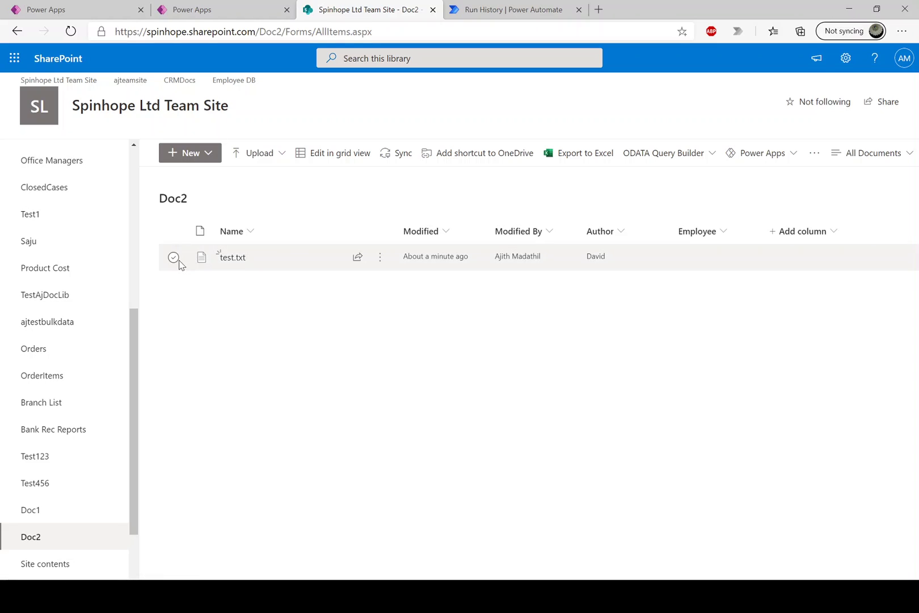
click(179, 262)
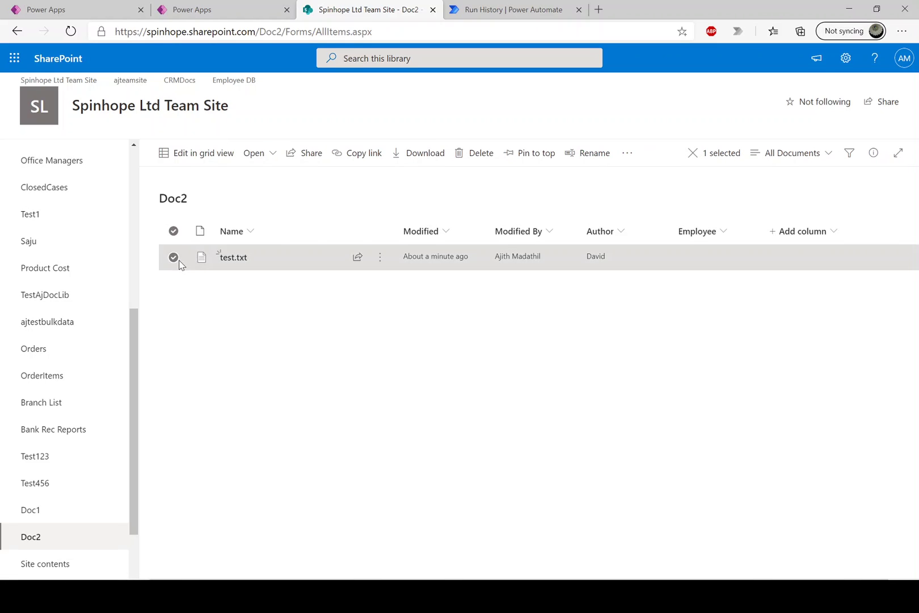
click(477, 163)
click(470, 349)
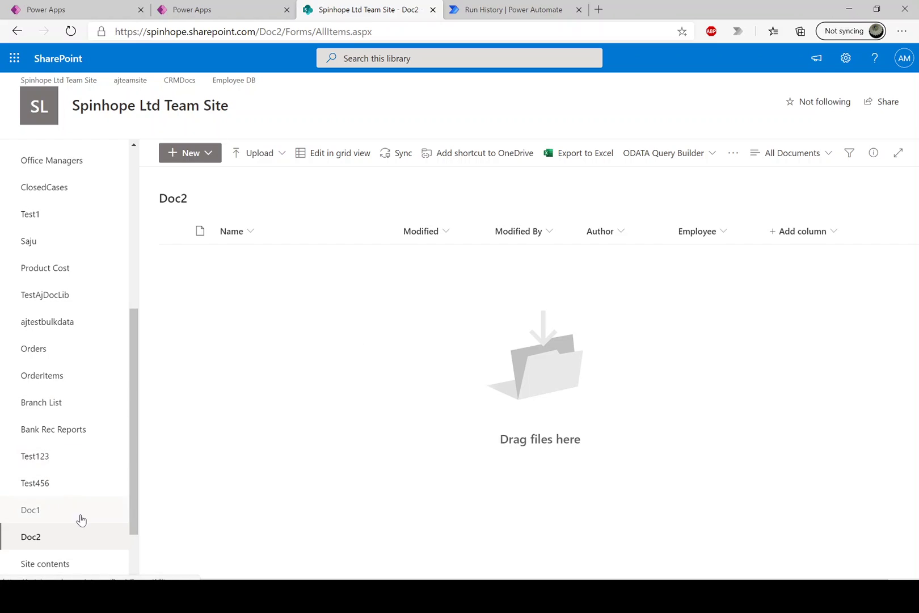
click(49, 515)
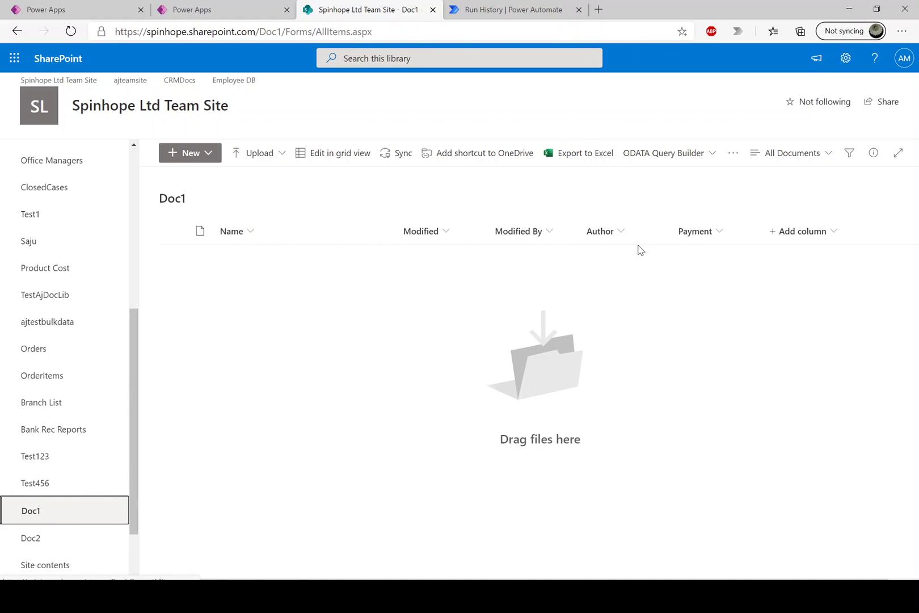
Check the Doc2 library's columns, return to Doc1, and upload test.txt from the Temp folder into Doc1.
click(33, 539)
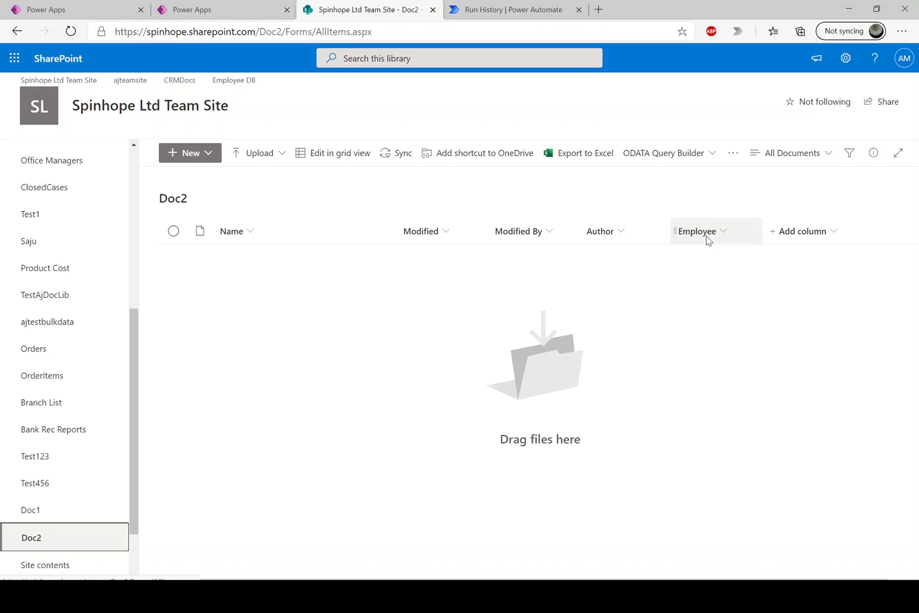
click(34, 513)
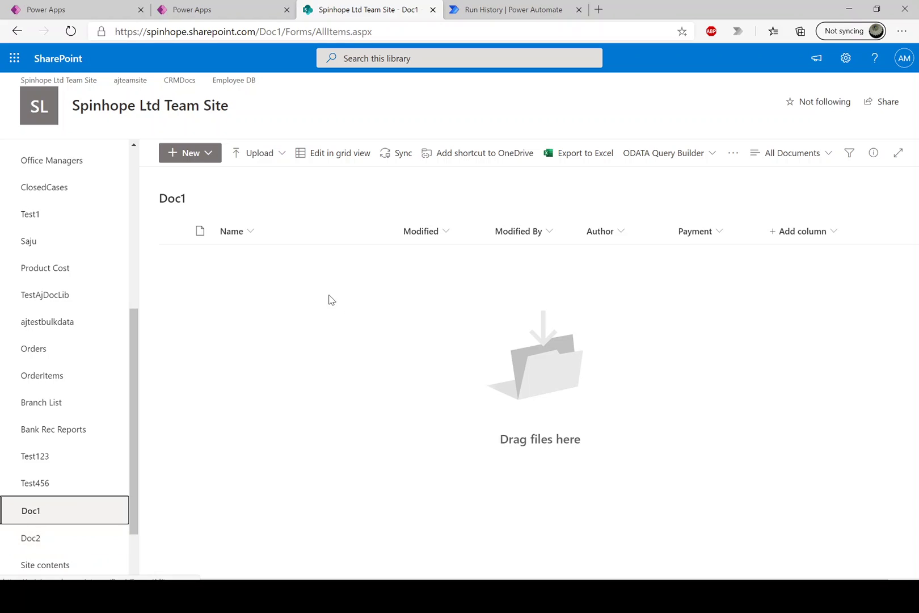
mouse_move(398, 593)
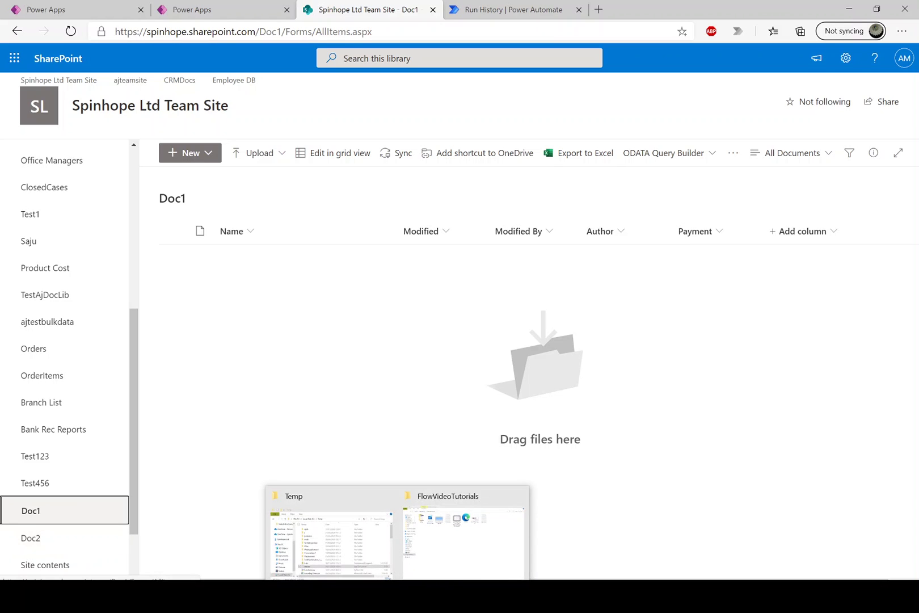
click(319, 559)
drag(500, 477, 310, 337)
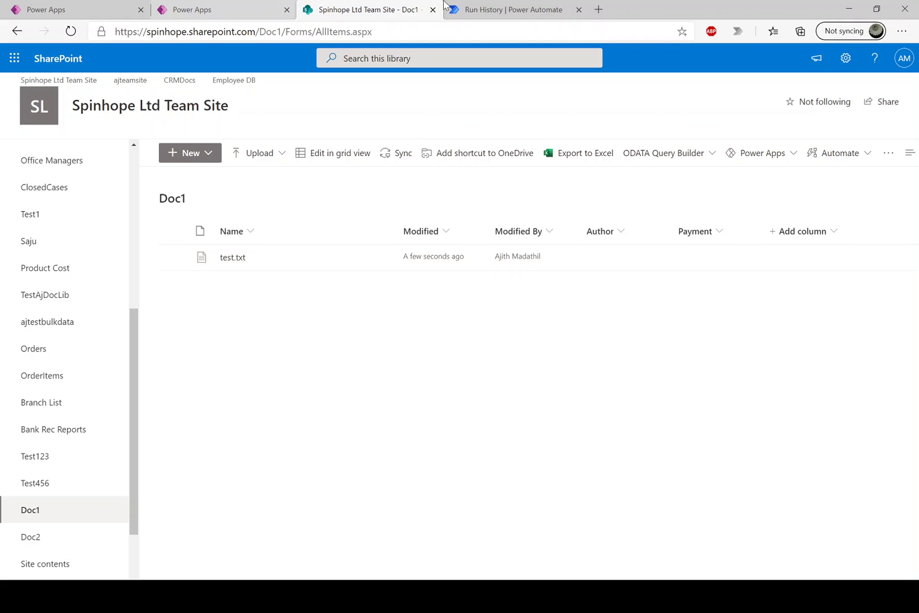
Switch to Power Automate, open the Move File flow for editing, and run a manual test.
click(489, 9)
click(886, 86)
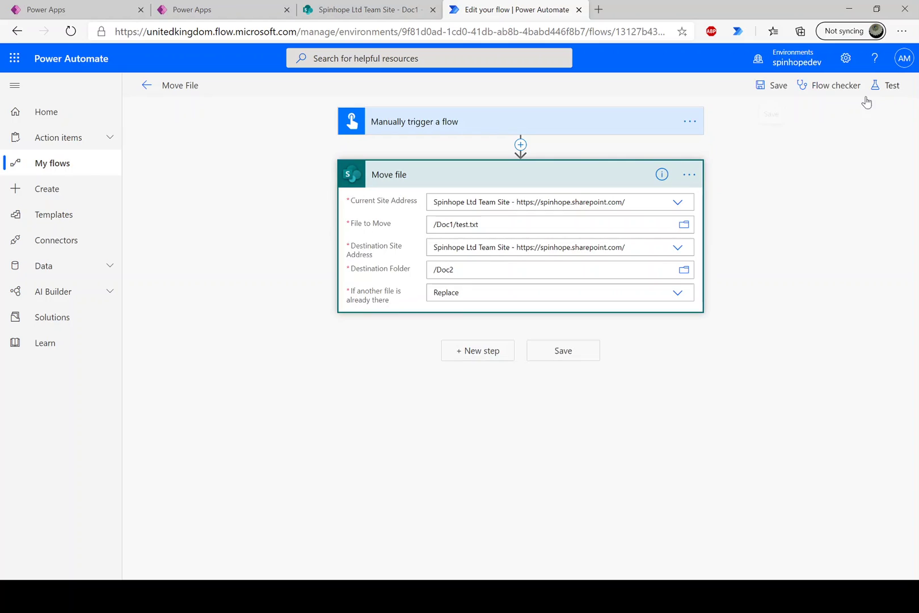
click(887, 88)
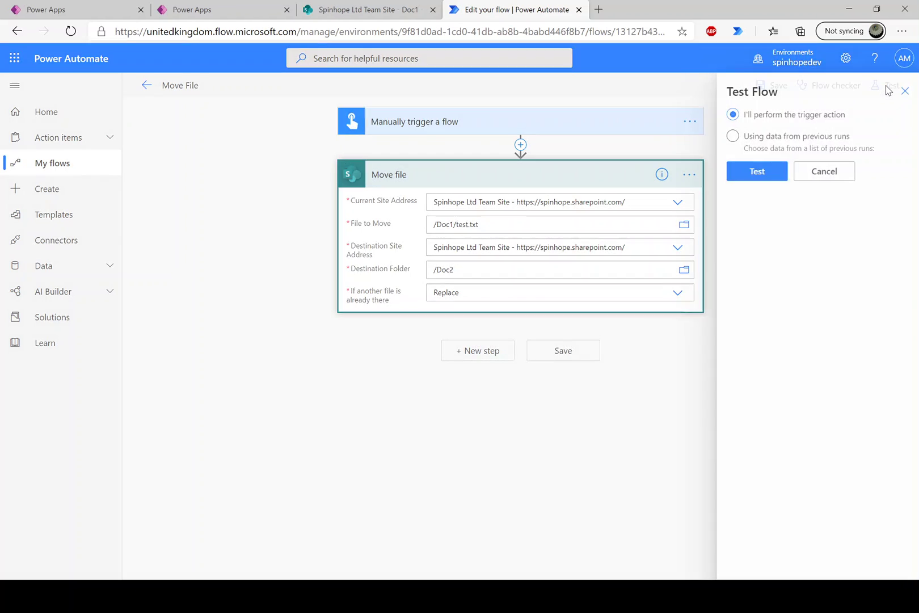
click(760, 173)
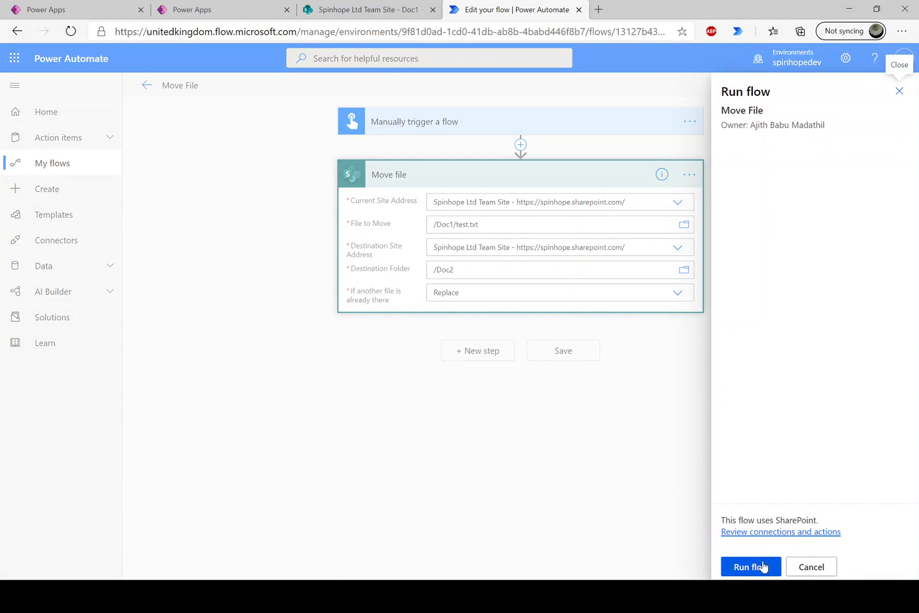
click(759, 567)
click(758, 567)
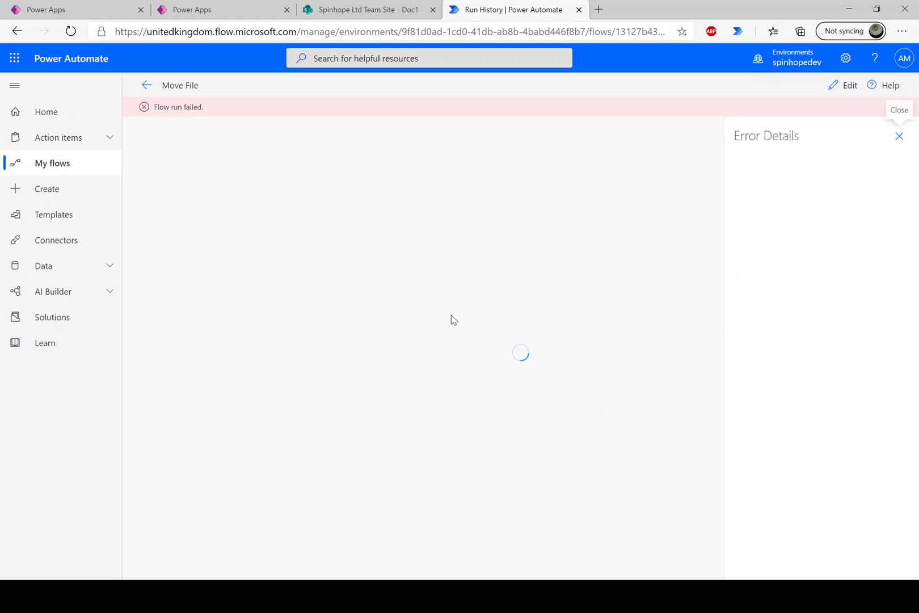
Examine the Move file action's outputs and read the full message in the response body.
click(359, 217)
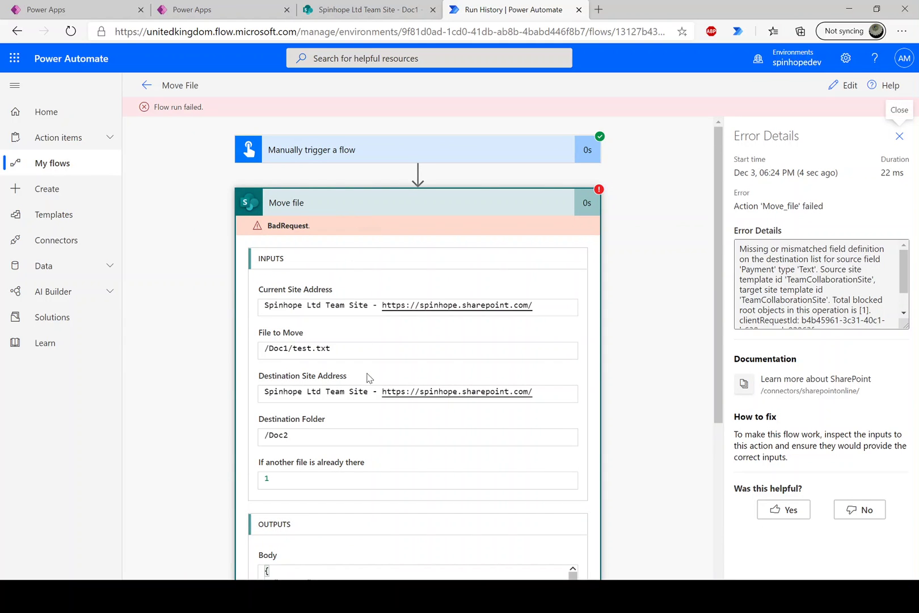
scroll(364, 379, down, 4)
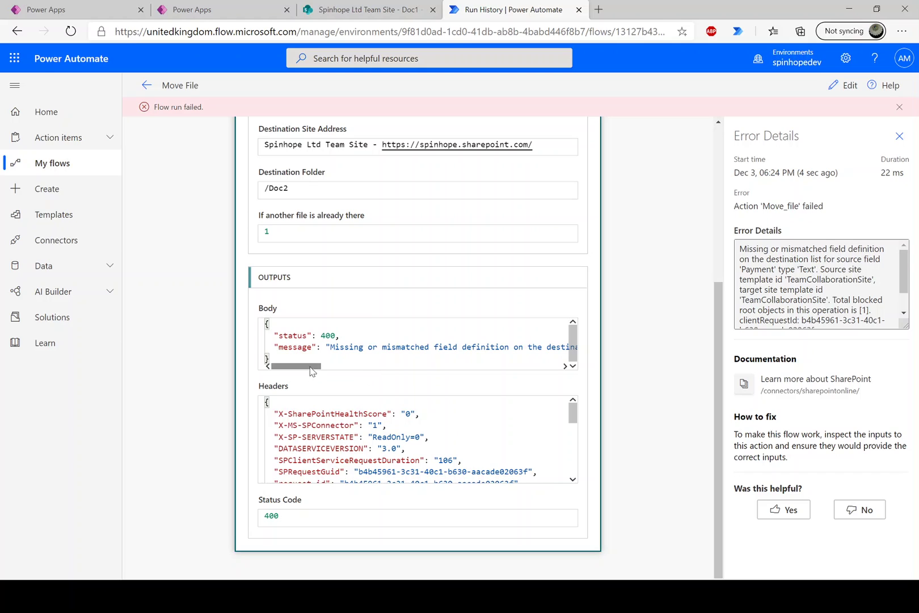
drag(320, 366, 372, 369)
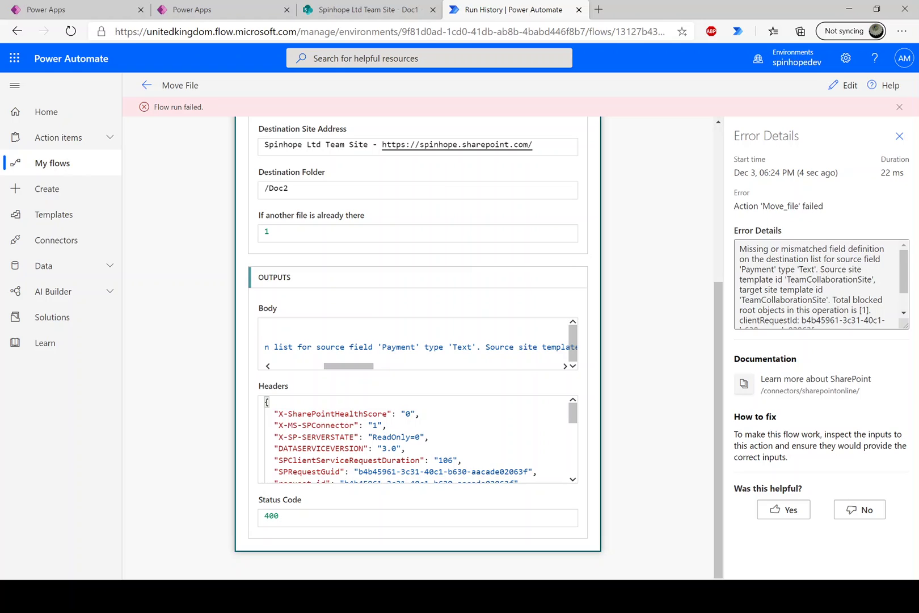
drag(448, 346, 476, 347)
Switch to SharePoint and compare the columns of the Doc2 and Doc1 libraries.
click(313, 21)
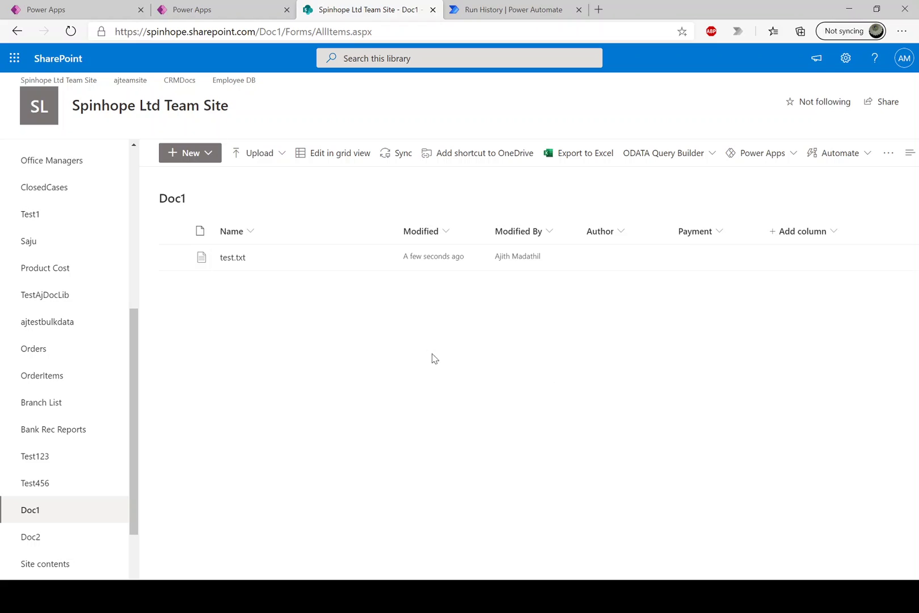
click(37, 539)
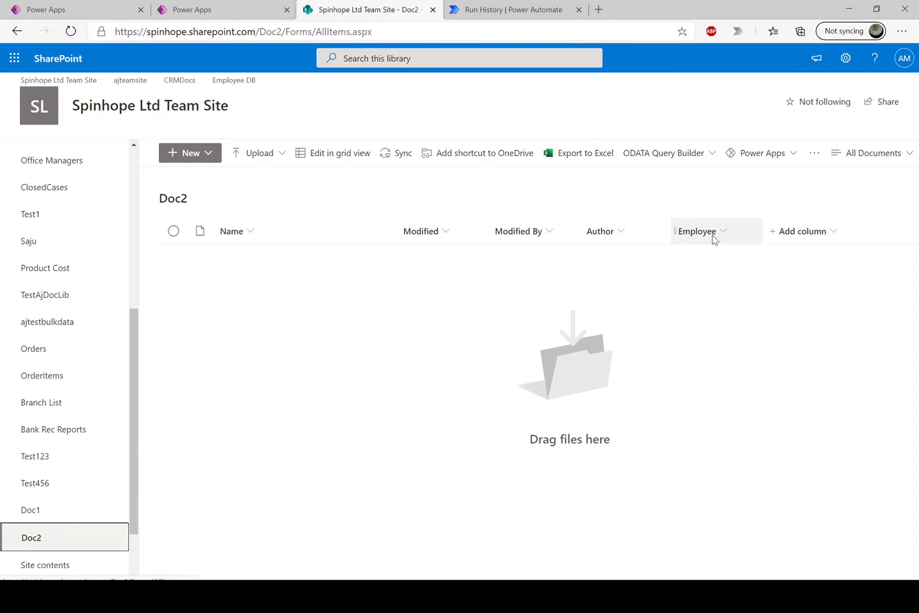
click(40, 510)
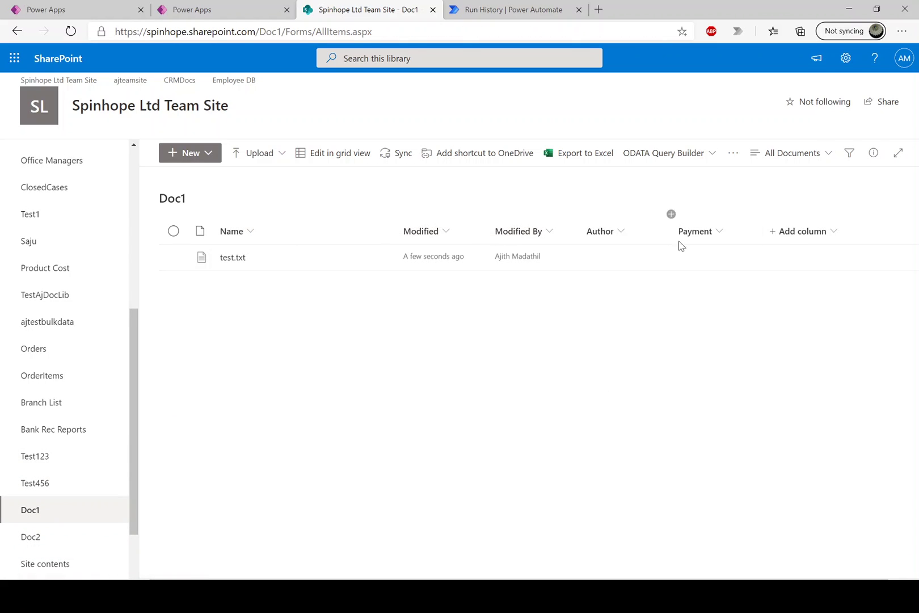
Add a single line of text column named Payment to the Doc2 library.
click(36, 539)
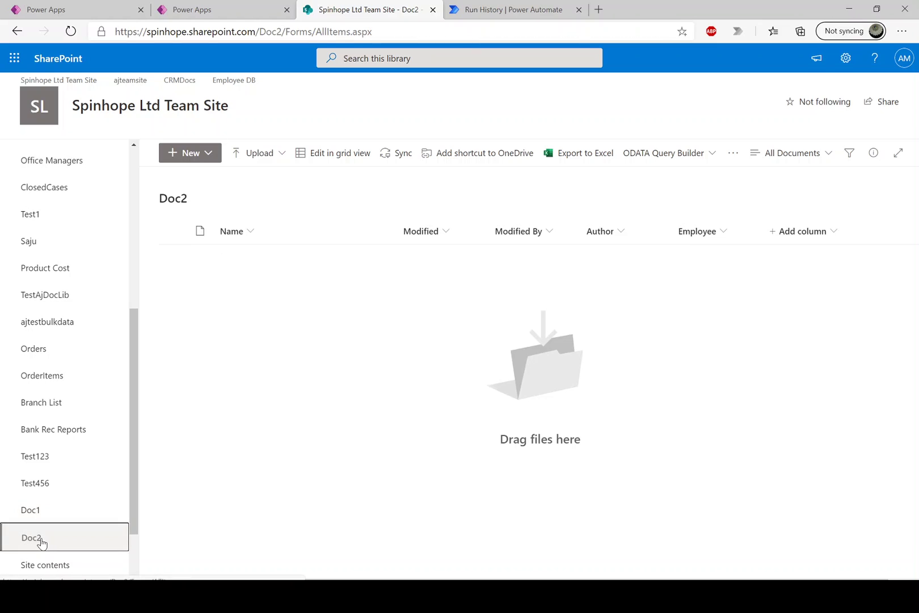
click(820, 232)
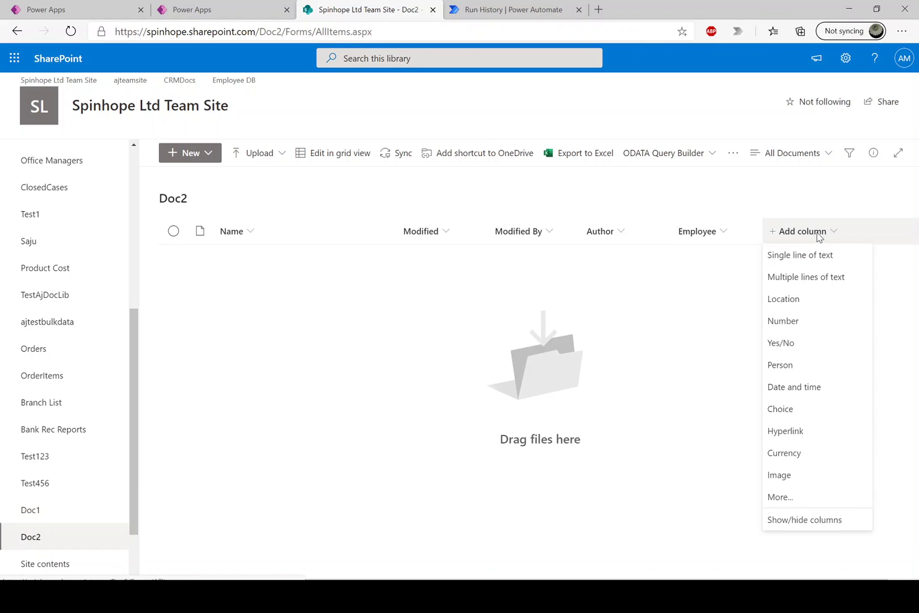
click(796, 256)
text(PAy)
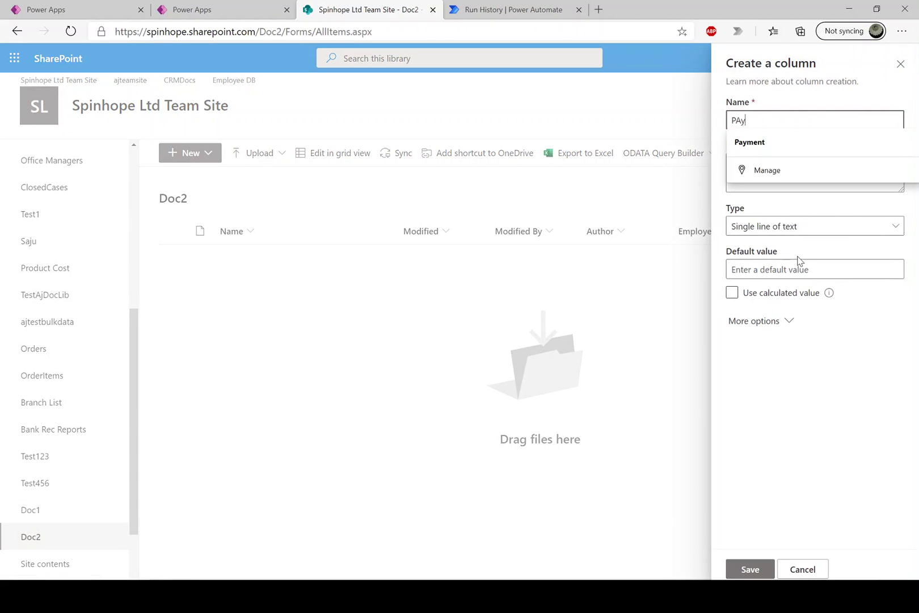
key(BackSpace)
key(BackSpace)
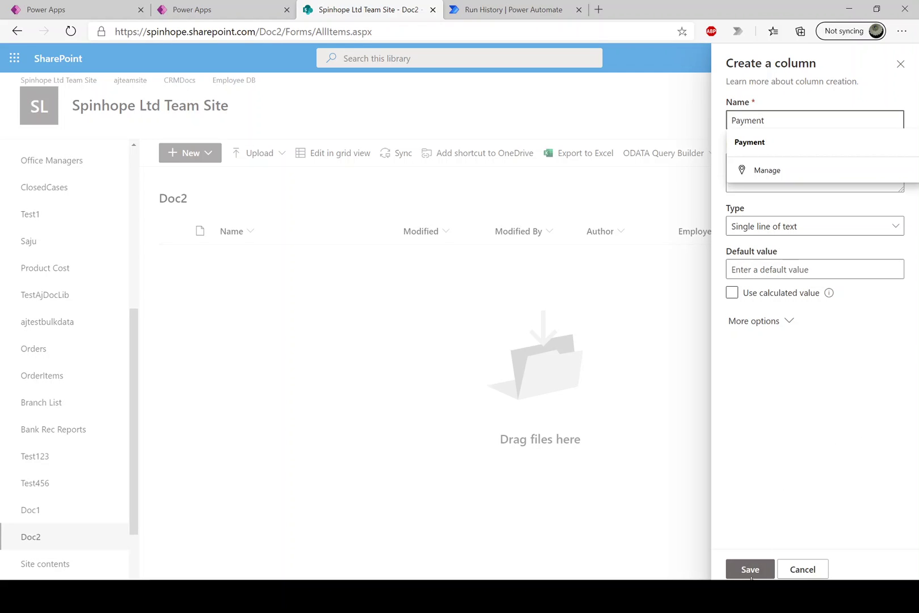
click(751, 570)
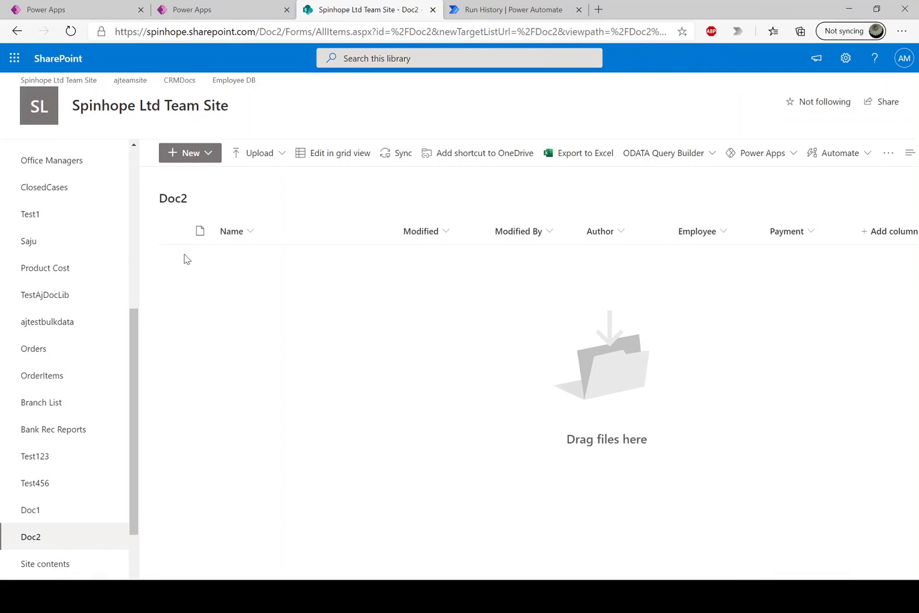
Return to Doc1, switch to Power Automate, and test the Move File flow using data from the most recent run.
click(45, 517)
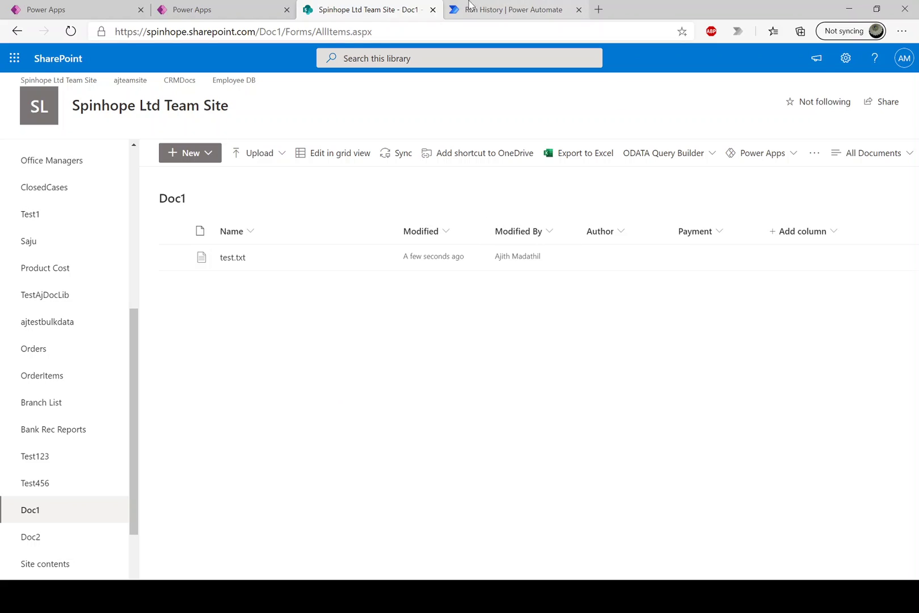
click(512, 10)
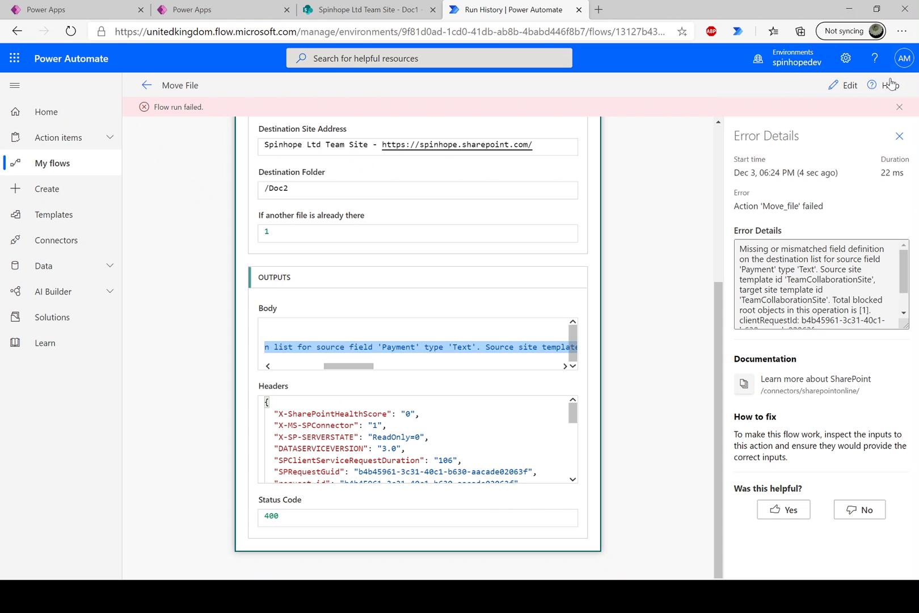
click(846, 85)
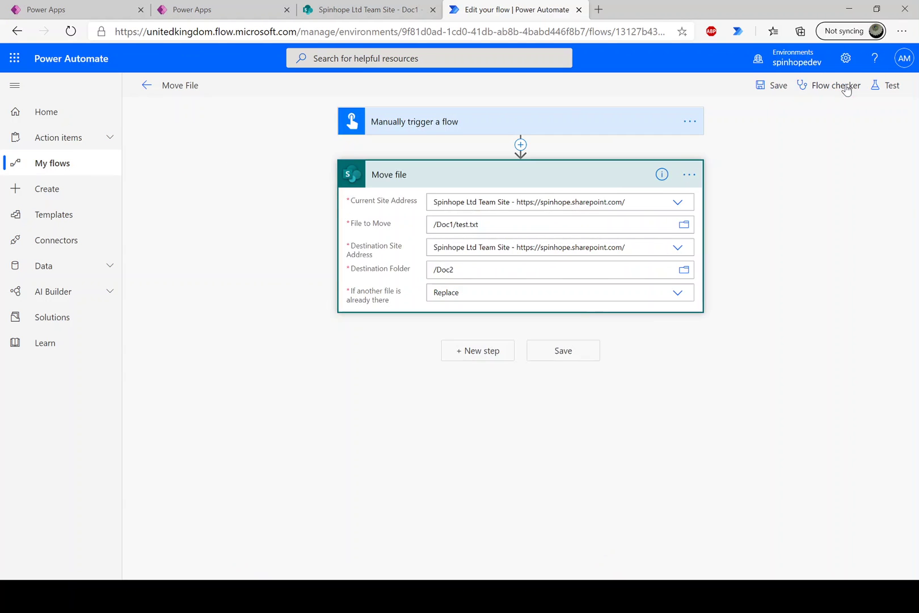
click(888, 86)
click(770, 137)
click(744, 176)
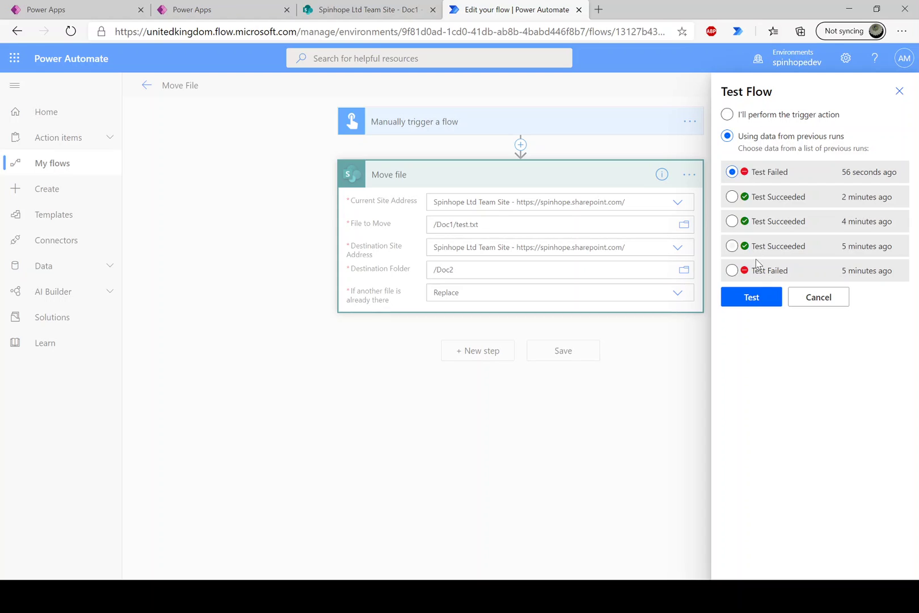
click(750, 297)
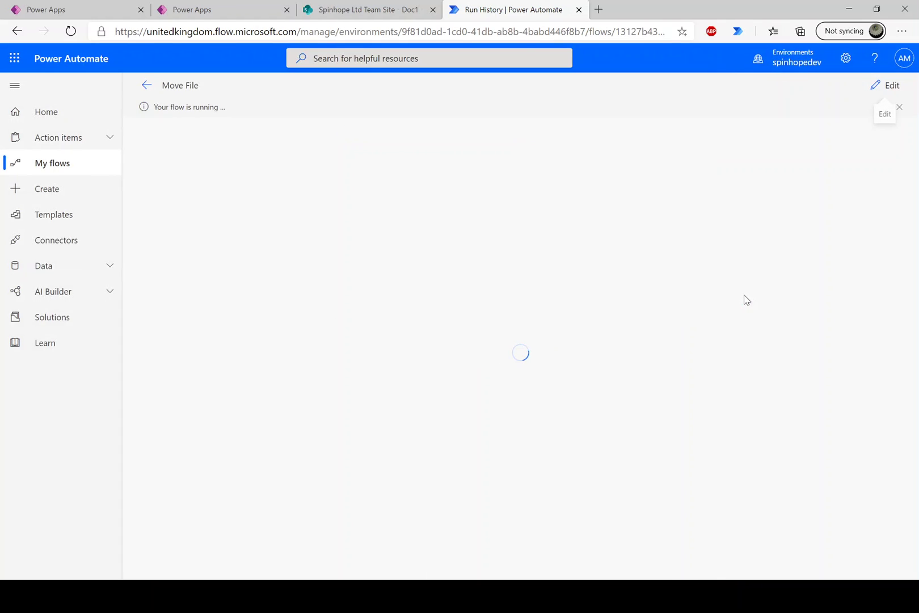
Switch to SharePoint, reload Doc1, and check in Doc2 whether test.txt was moved.
click(365, 10)
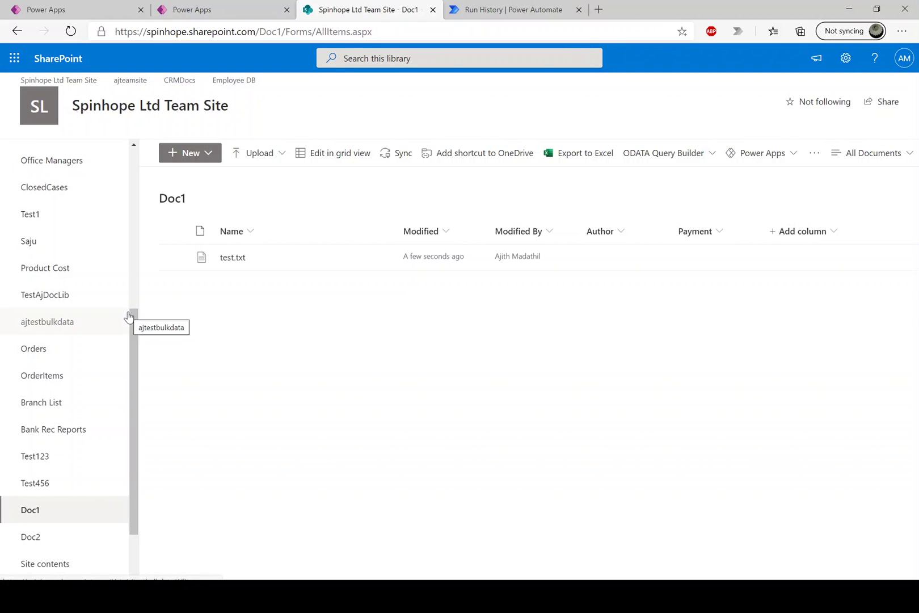
click(69, 32)
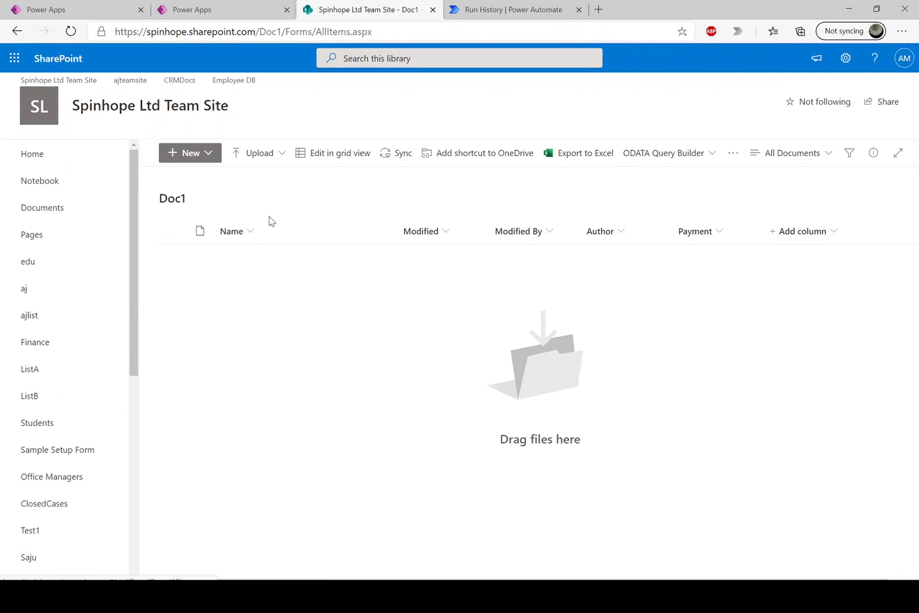
drag(134, 311, 143, 502)
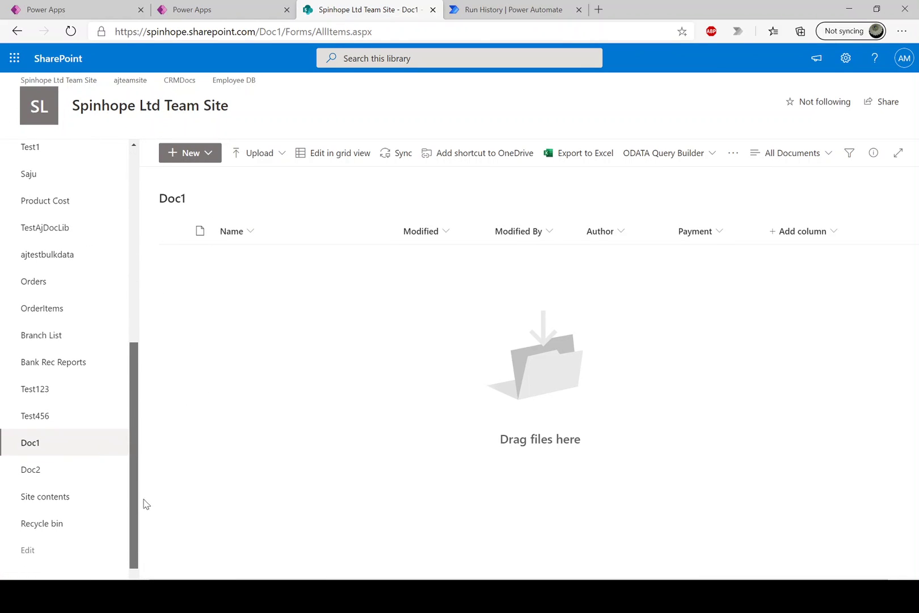
click(61, 476)
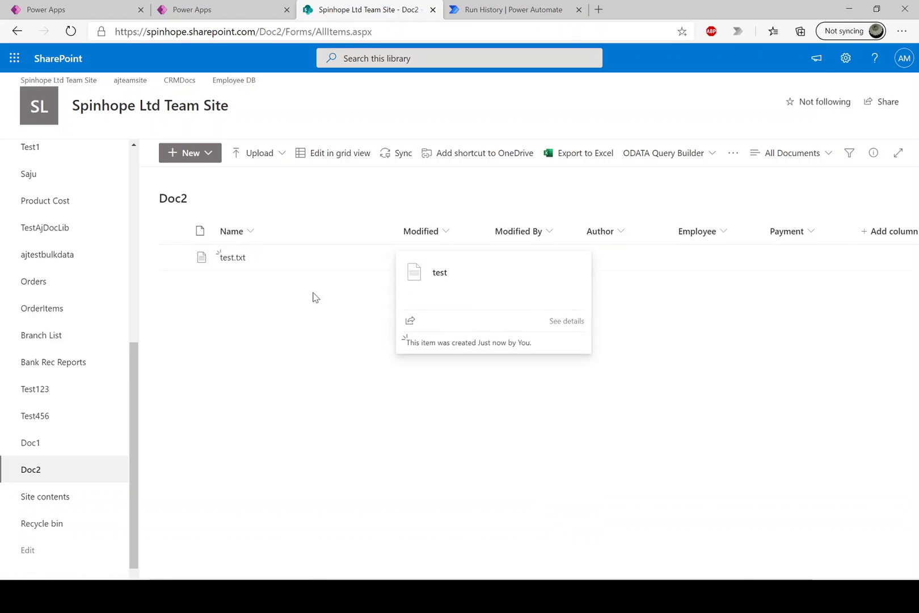
Switch to Power Automate, review the Move file action's run details, and reopen the flow for editing.
click(479, 9)
click(436, 207)
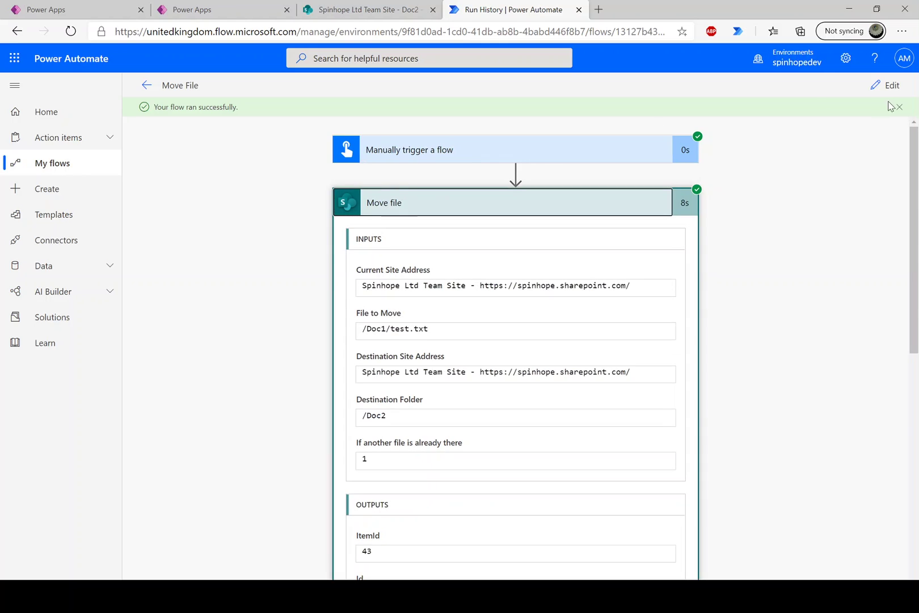
click(885, 86)
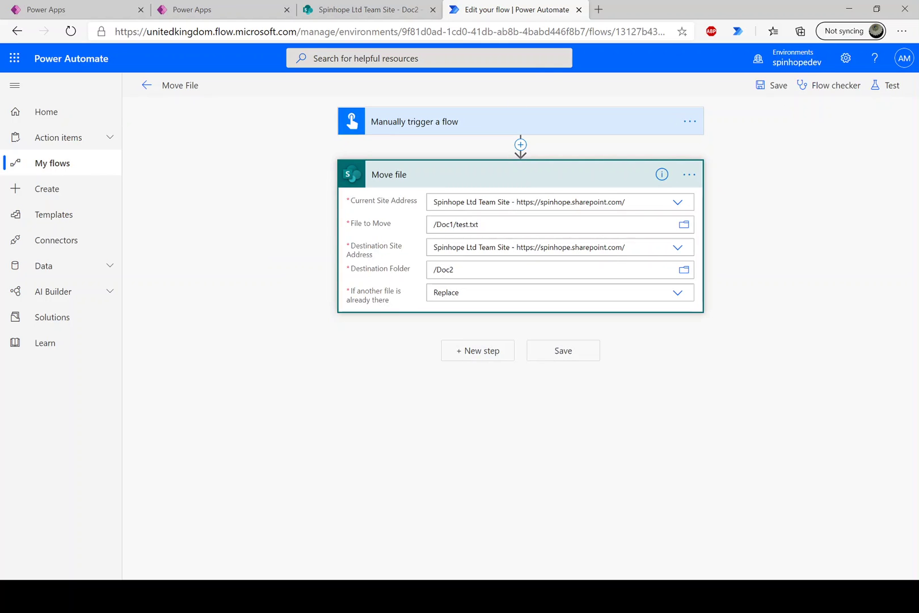